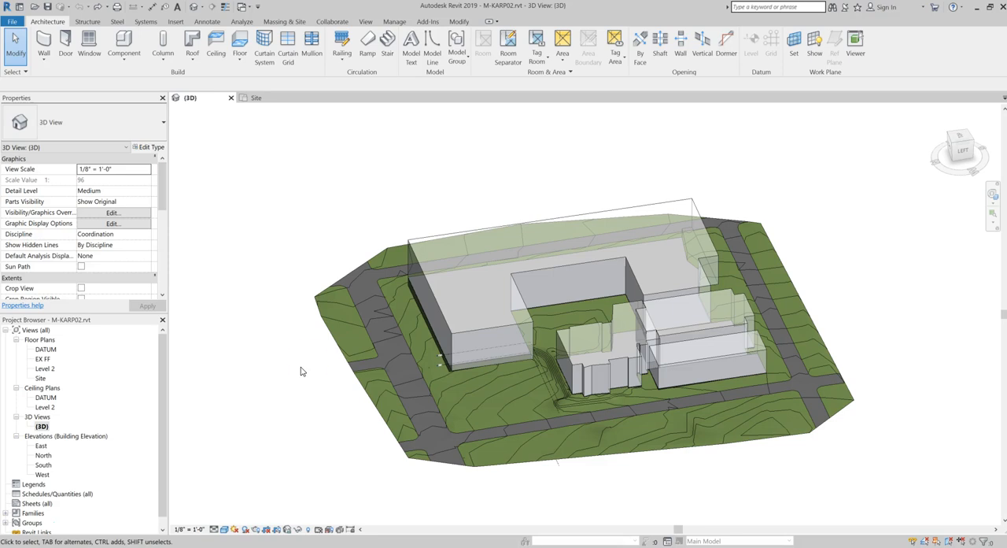
# Open the large U-shaped building mass for in-place editing and select its entire joined solid form
pyautogui.click(464, 334)
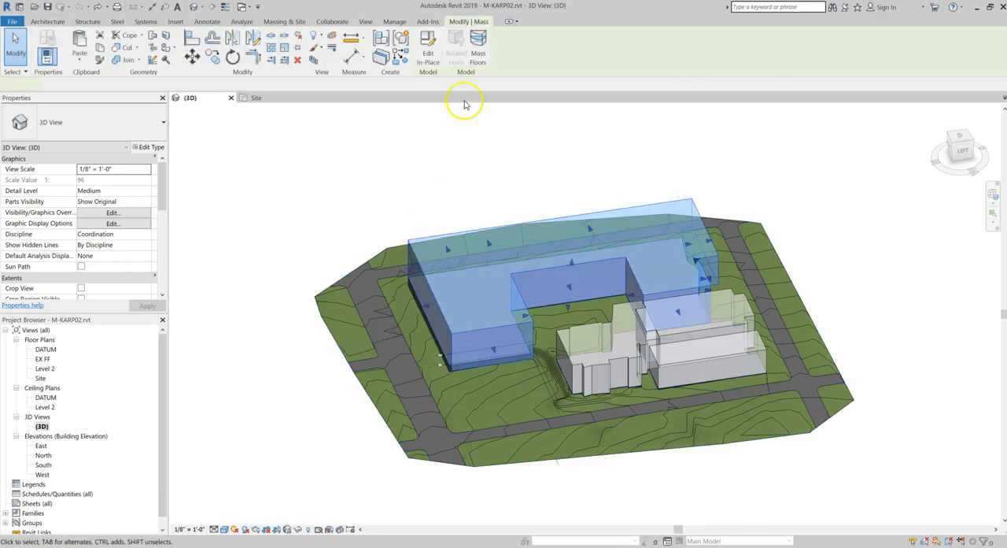
pyautogui.click(429, 52)
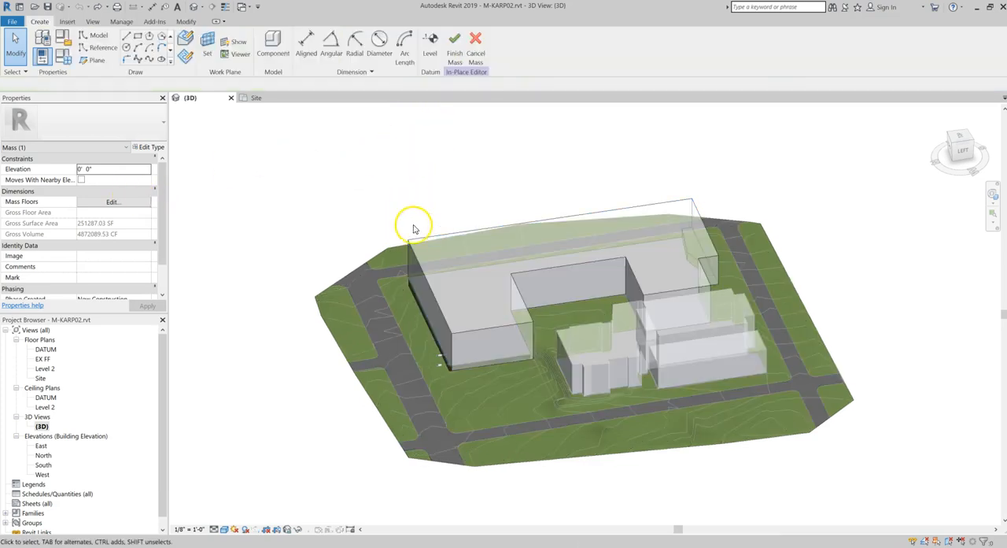
pyautogui.press('Tab')
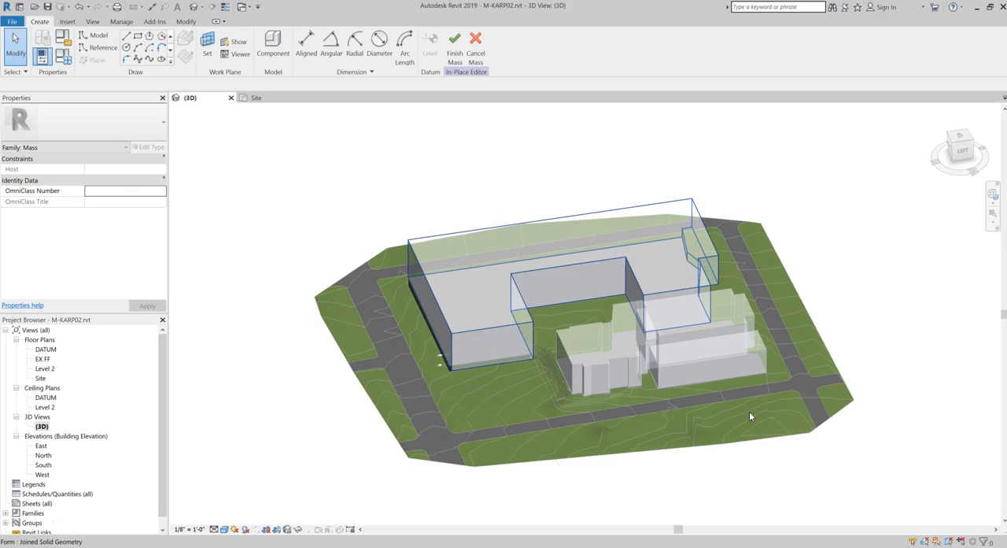
pyautogui.click(428, 234)
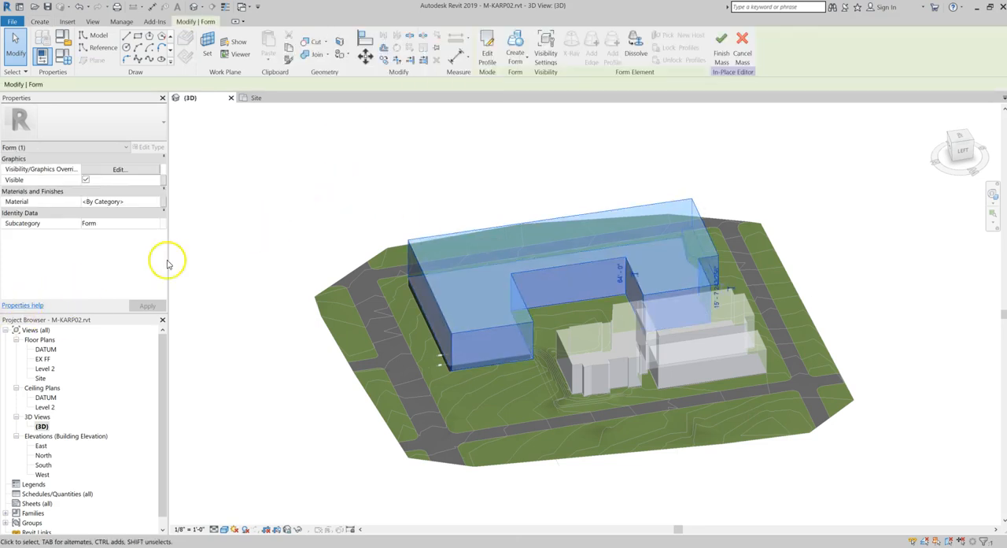
# Create a new material named "context buildings" from the selected form's material setting
pyautogui.click(155, 201)
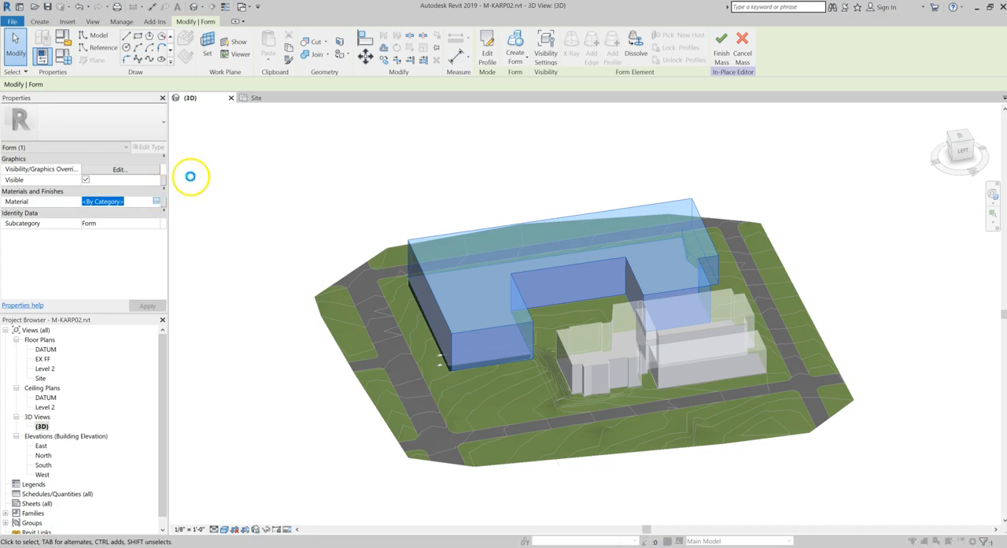
pyautogui.click(95, 387)
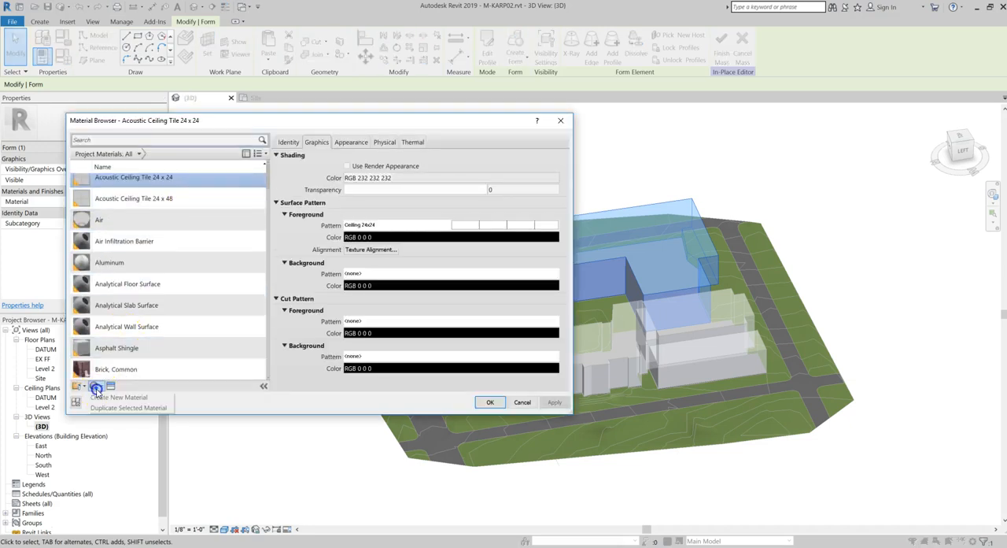
pyautogui.click(112, 397)
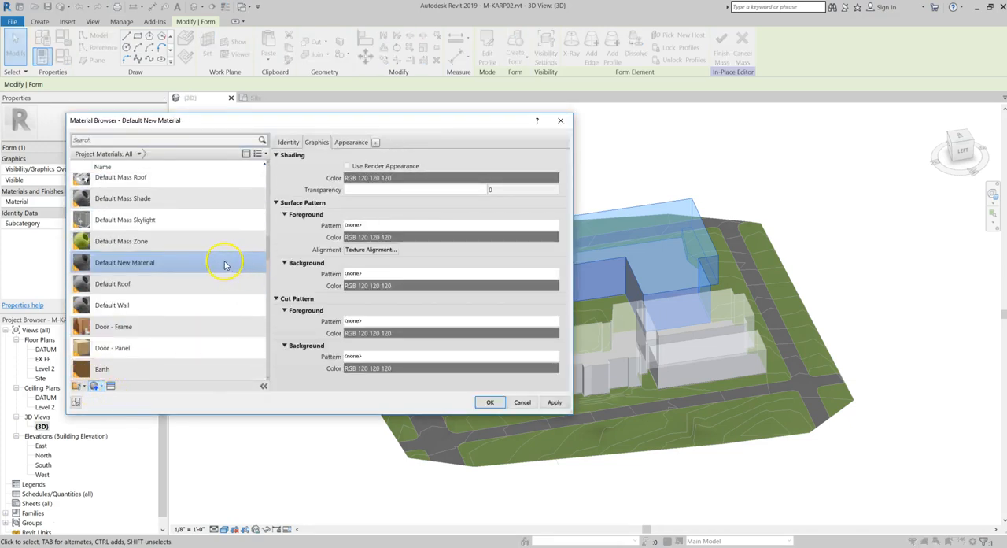
pyautogui.rightClick(168, 260)
pyautogui.click(185, 285)
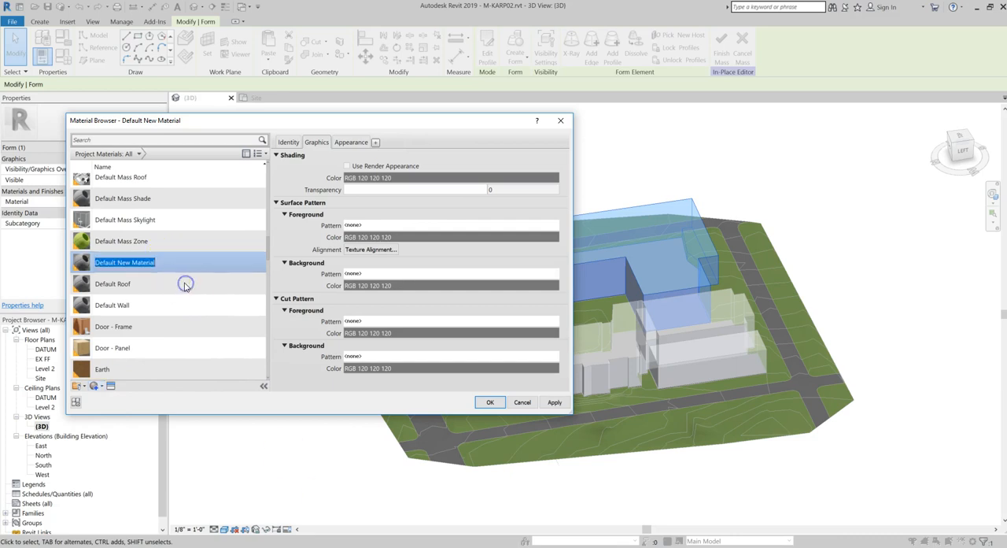
pyautogui.write('context buildings')
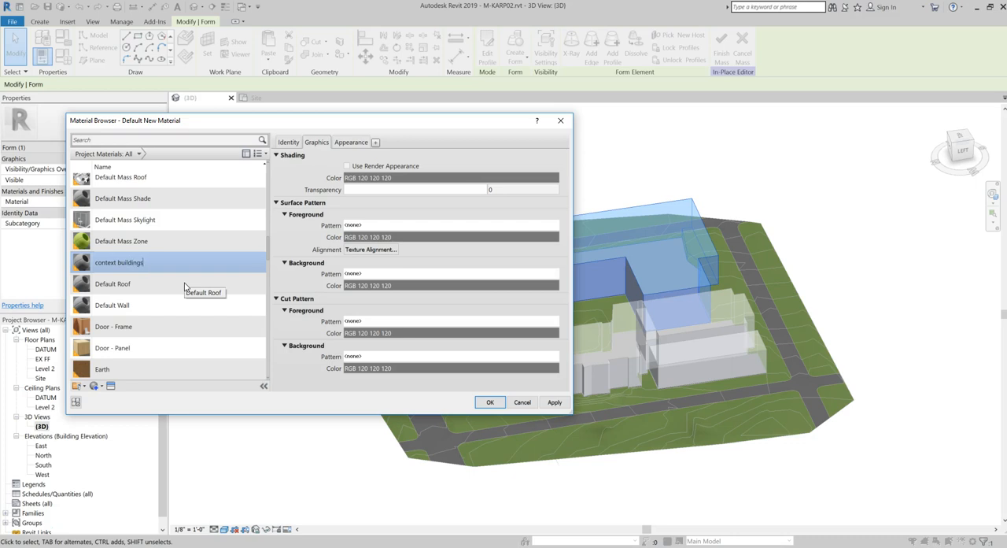
pyautogui.click(508, 202)
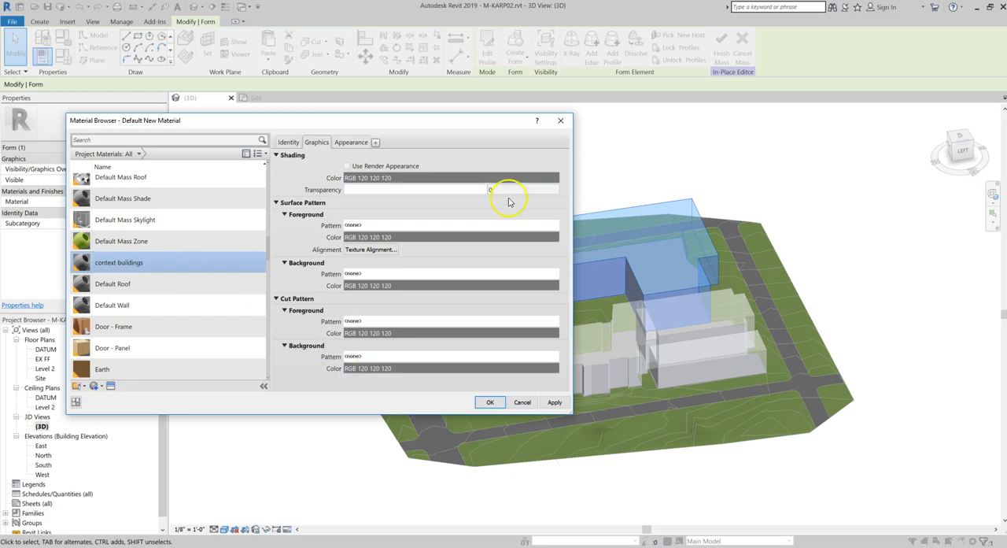
# Set the generic appearance colour of the context buildings material to RGB 185 185 185
pyautogui.click(354, 142)
pyautogui.click(405, 225)
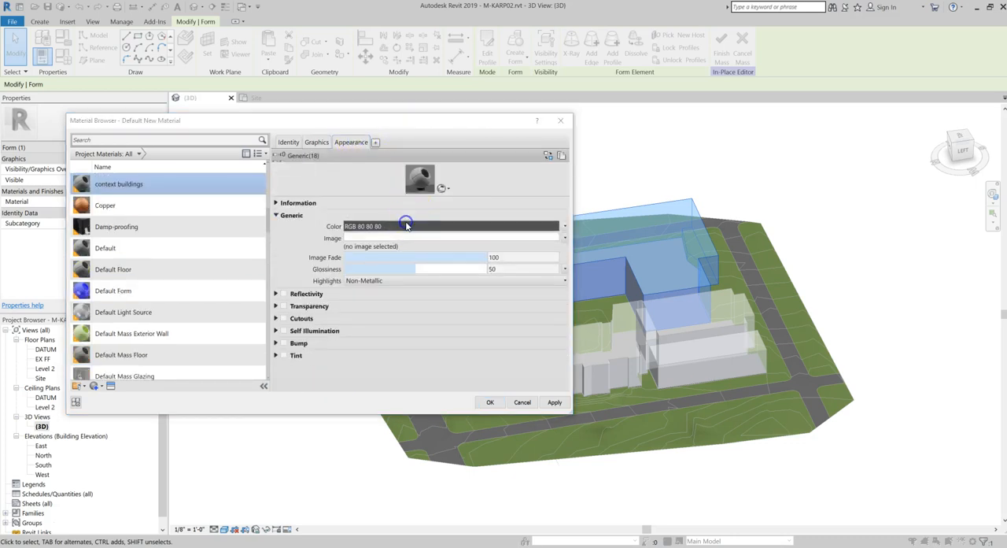
pyautogui.moveTo(426, 225); pyautogui.dragTo(432, 214)
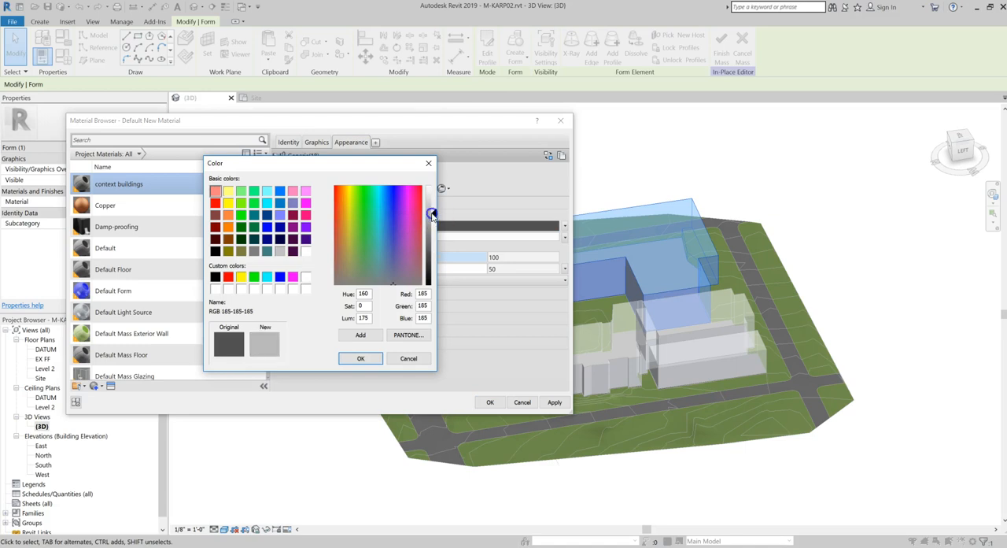
pyautogui.click(372, 362)
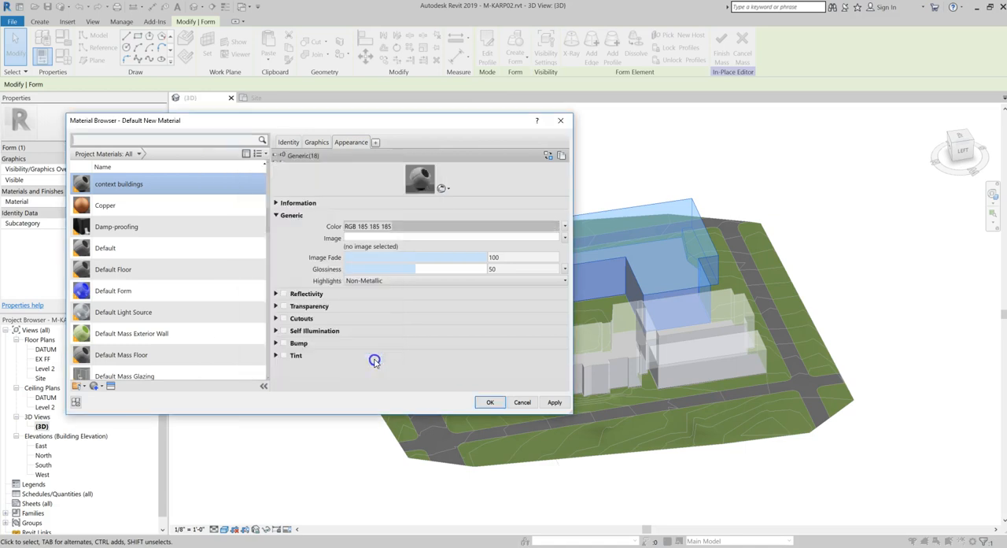
# Make the material's shading use its render appearance, assign it to the U-shaped form, and finish the mass
pyautogui.click(317, 142)
pyautogui.click(358, 166)
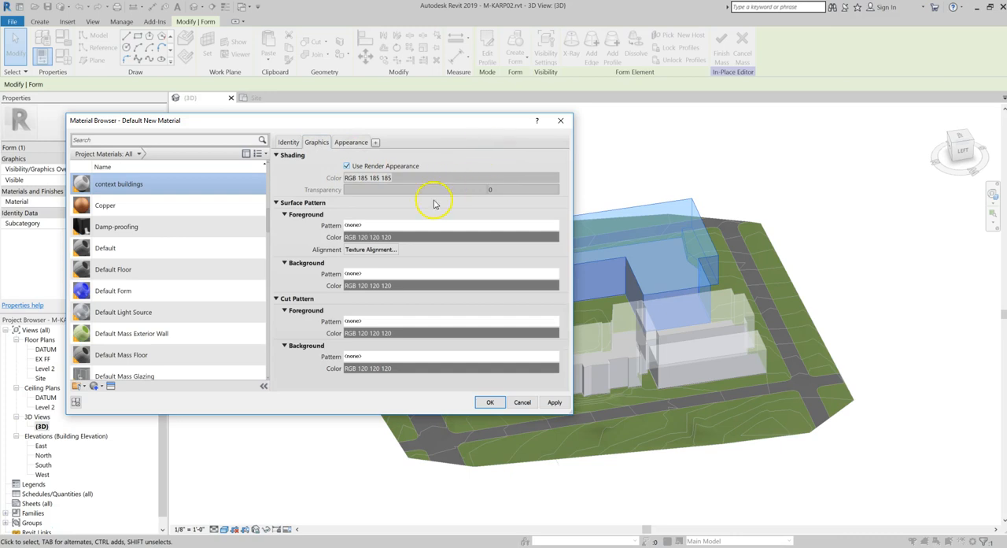
pyautogui.click(489, 403)
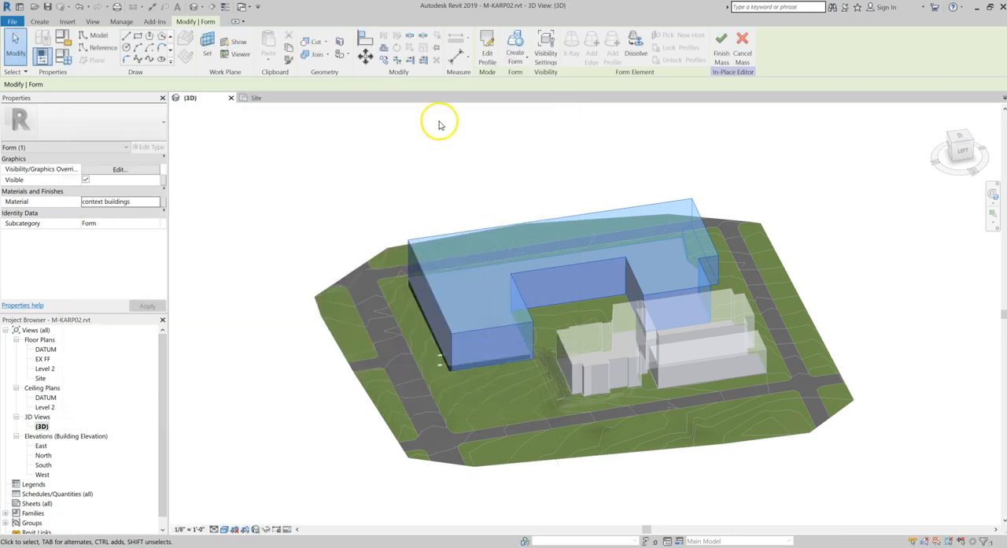
pyautogui.click(429, 193)
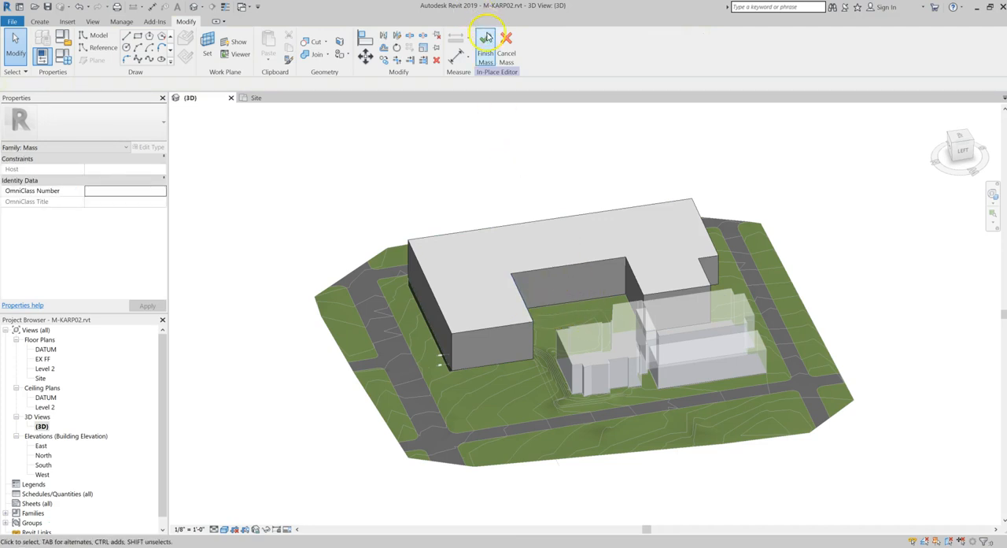
pyautogui.click(485, 41)
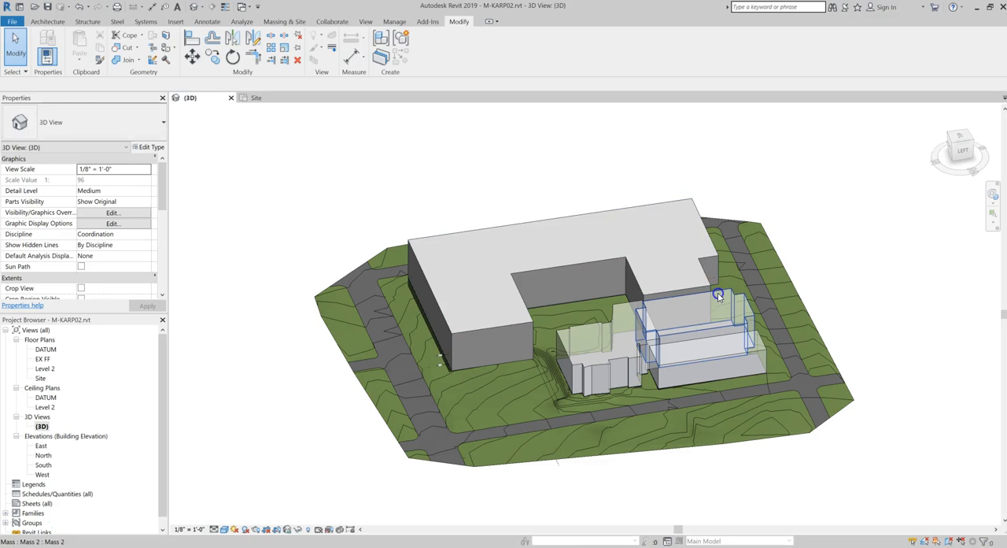
# Edit the notched mass beside the U-shaped building in place, assign its form the context buildings material, and finish the mass
pyautogui.click(717, 295)
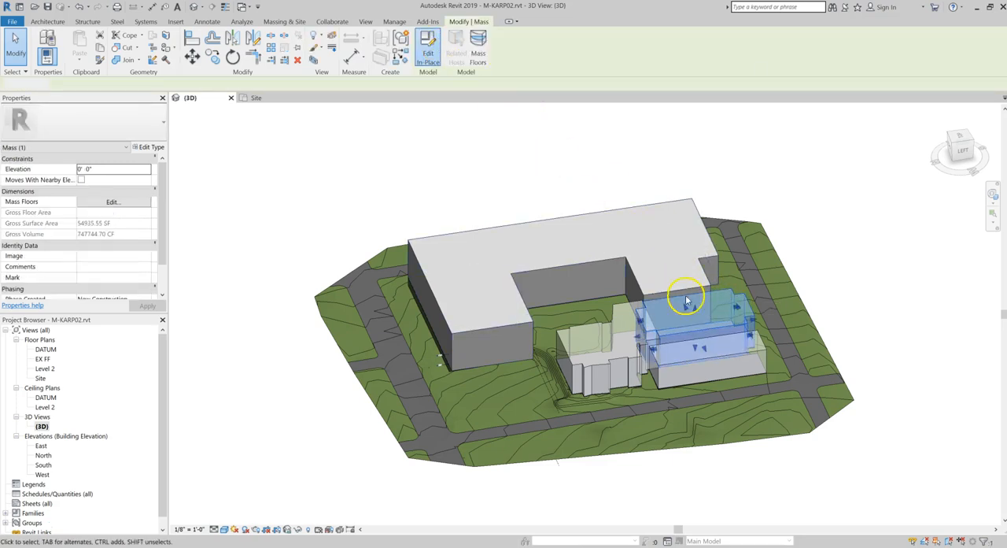
pyautogui.doubleClick(686, 299)
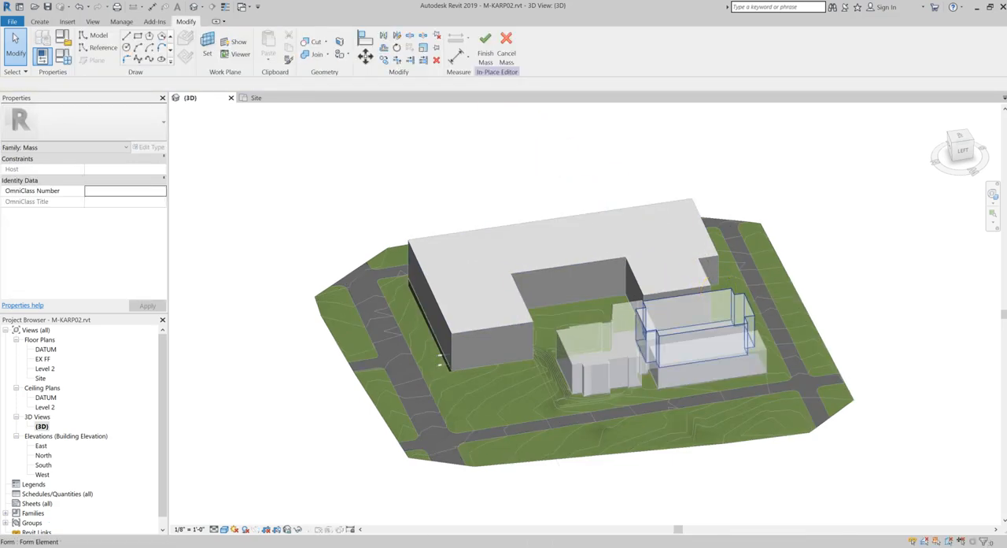
pyautogui.click(719, 296)
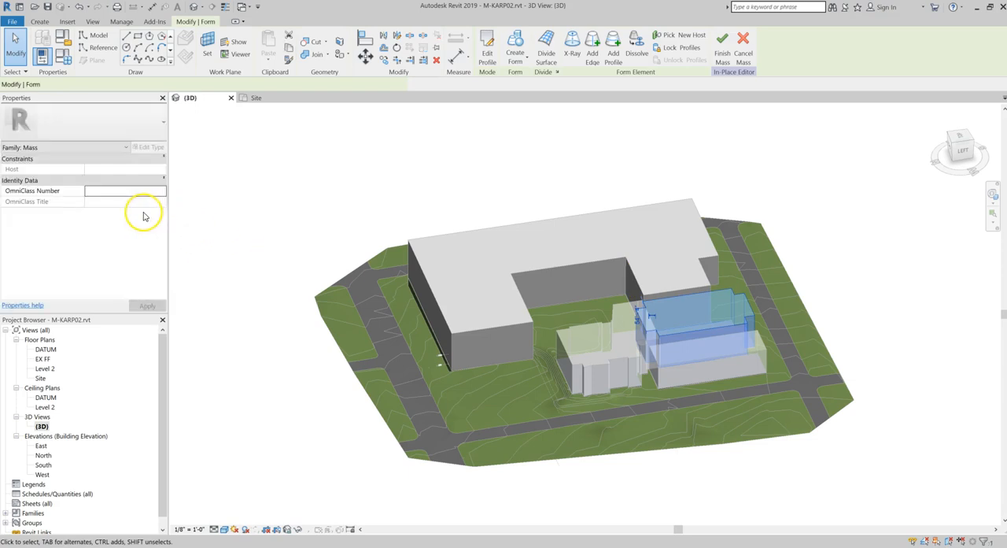
pyautogui.click(132, 199)
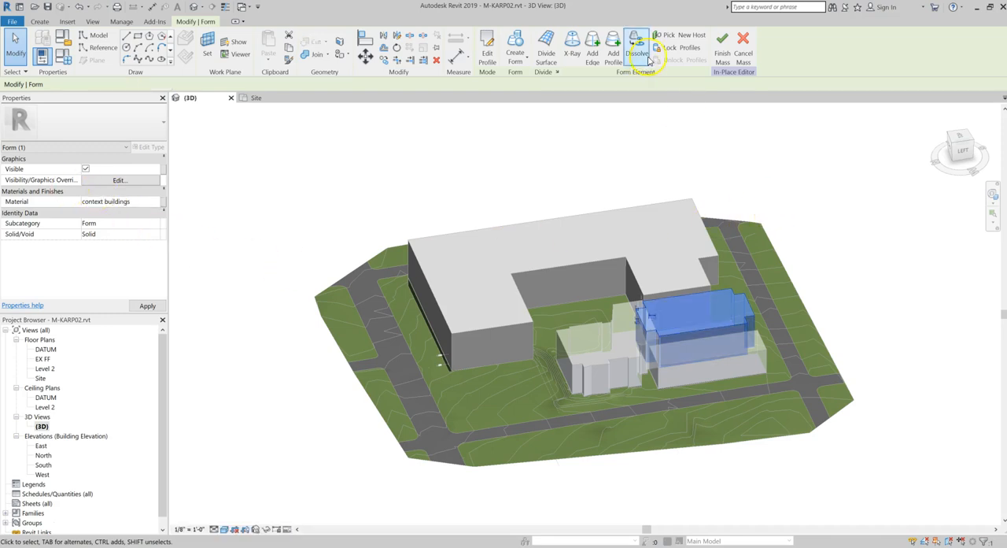
pyautogui.click(728, 41)
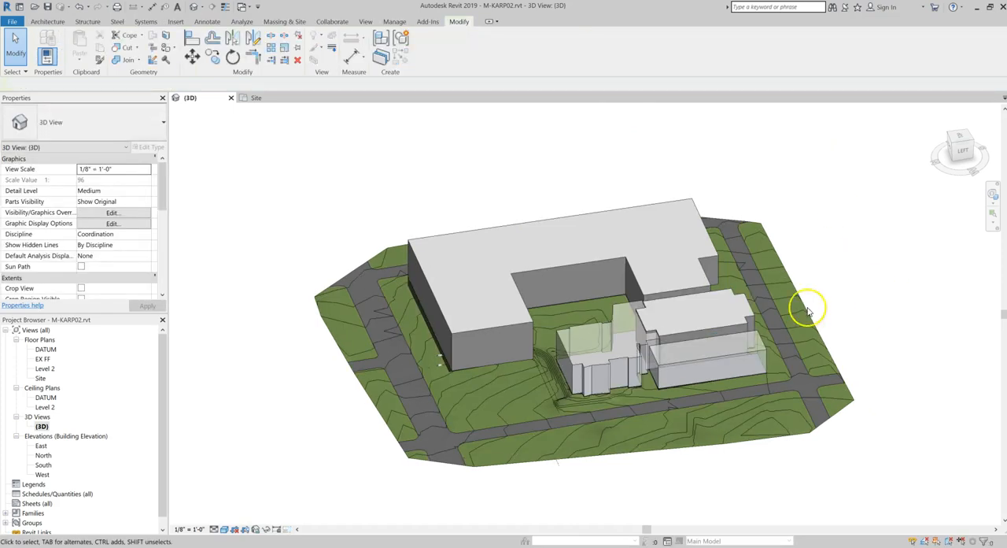
# Edit the low rectangular mass nearest the front road in place, assign its form the context buildings material, and finish the mass
pyautogui.click(720, 352)
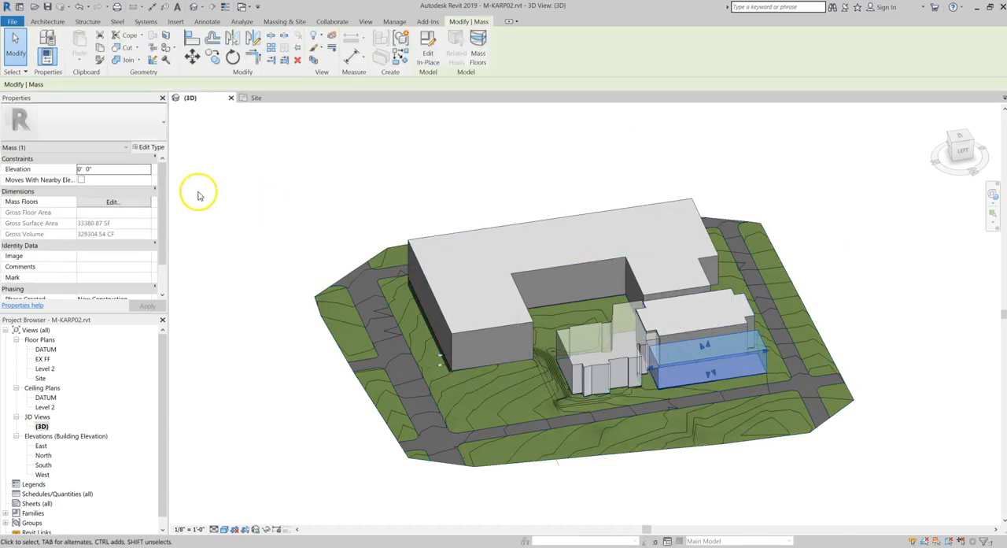
pyautogui.click(428, 49)
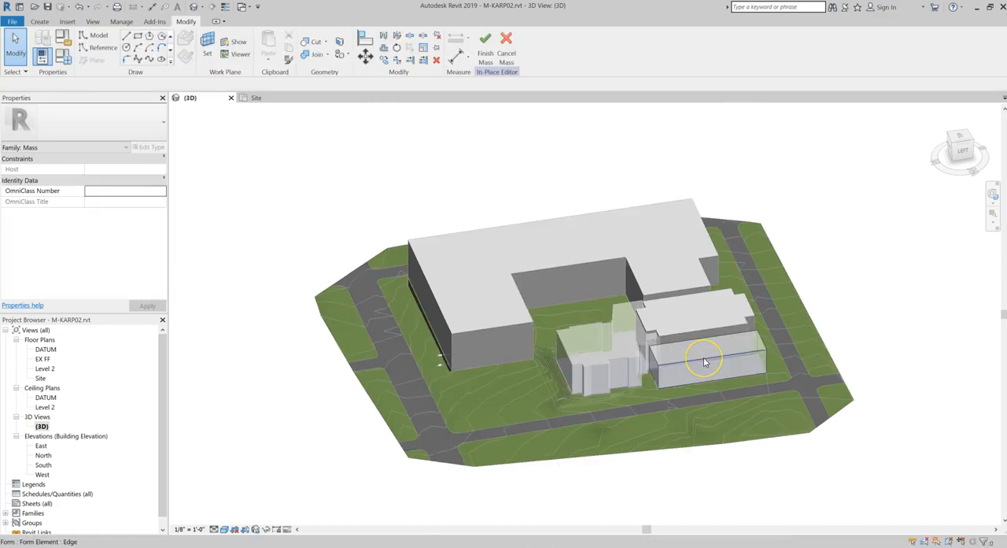
pyautogui.click(706, 362)
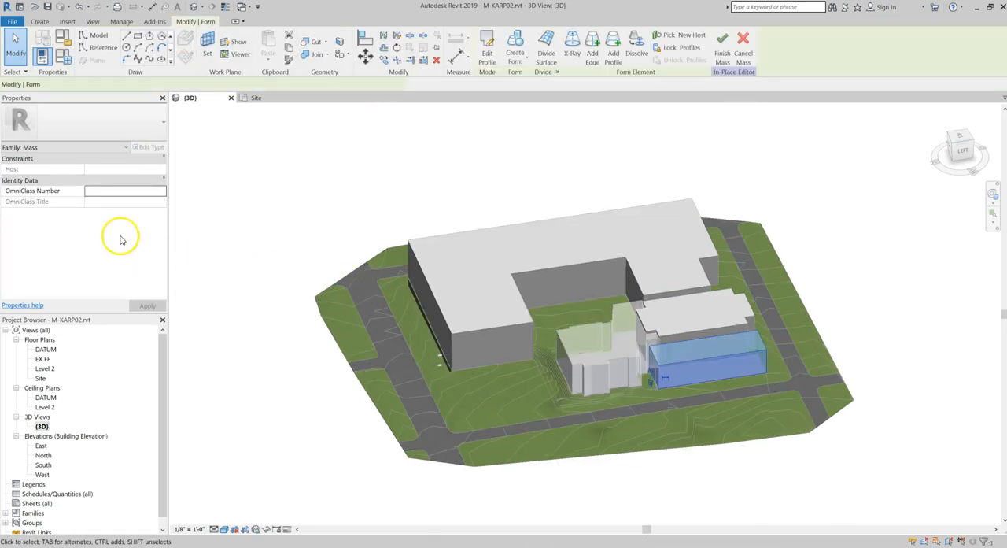
pyautogui.click(133, 202)
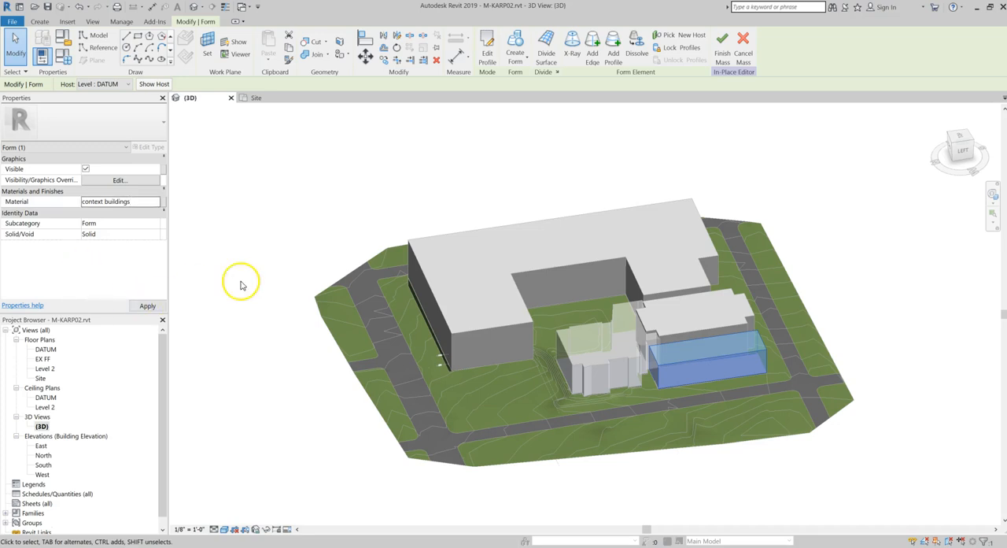
pyautogui.click(386, 252)
pyautogui.click(492, 62)
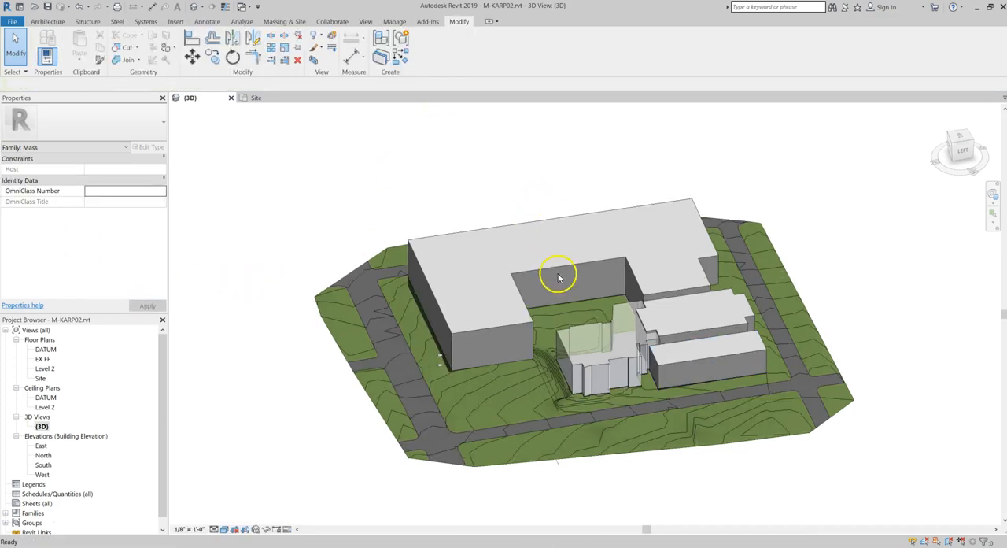
# Open the irregular mass beside the courtyard for in-place editing and assign the context buildings material to its form
pyautogui.click(599, 370)
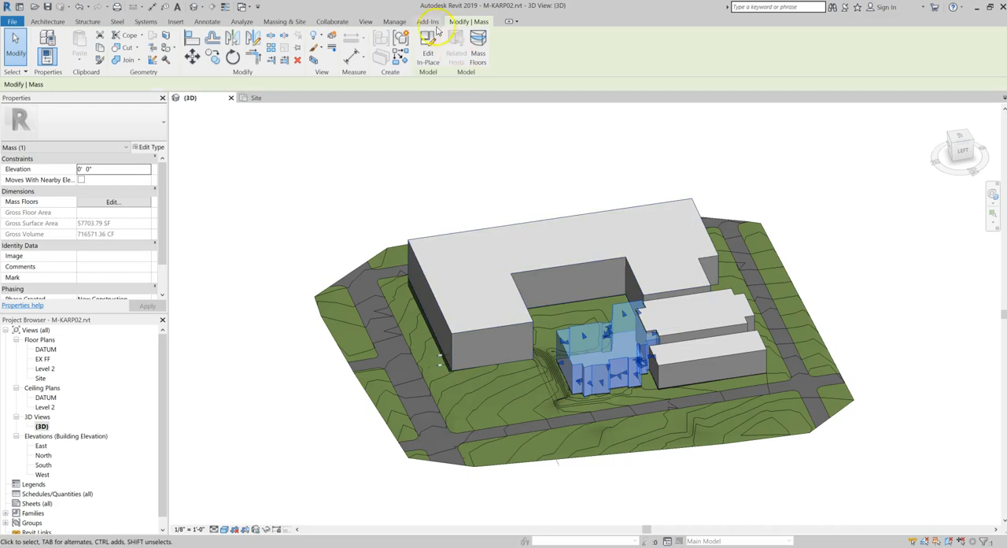
pyautogui.click(429, 43)
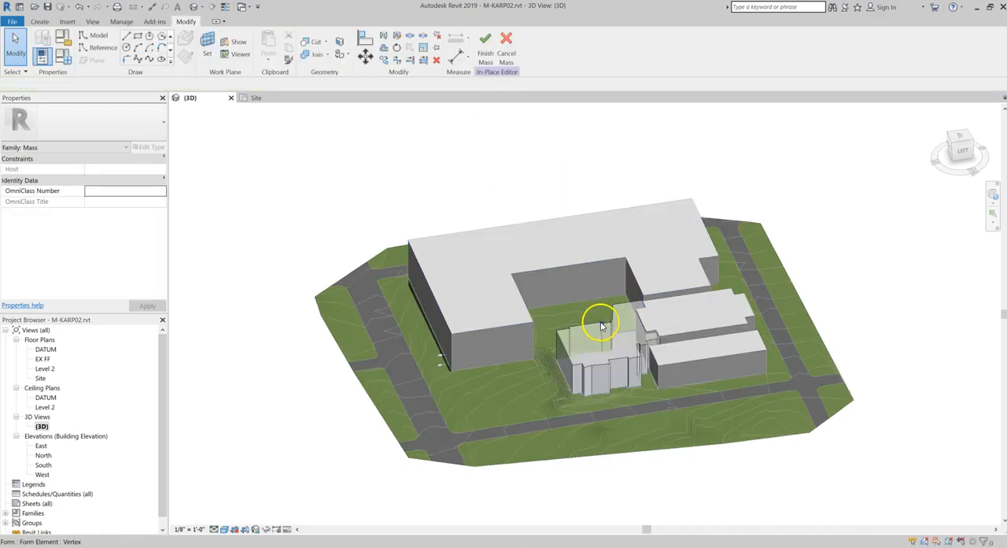
pyautogui.click(596, 327)
pyautogui.click(594, 325)
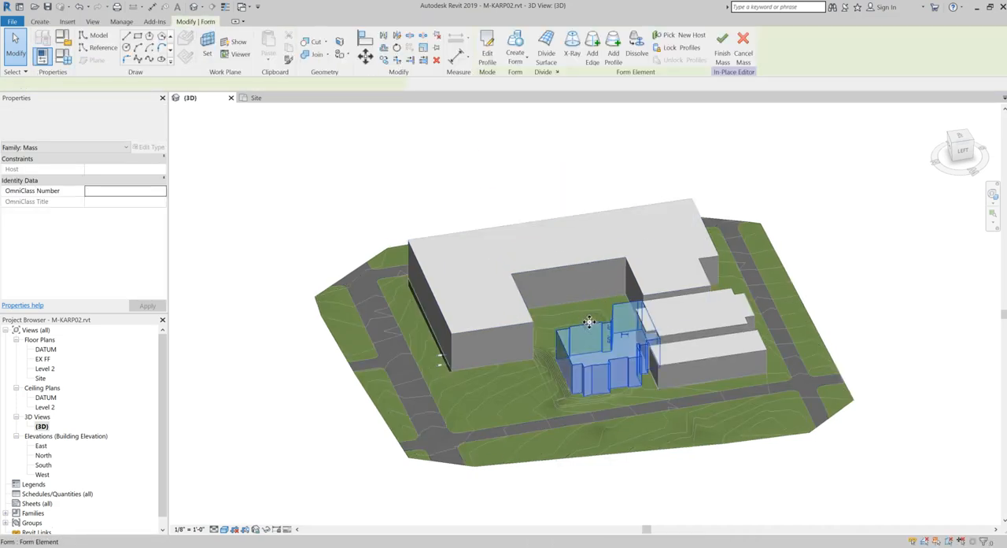
pyautogui.click(135, 201)
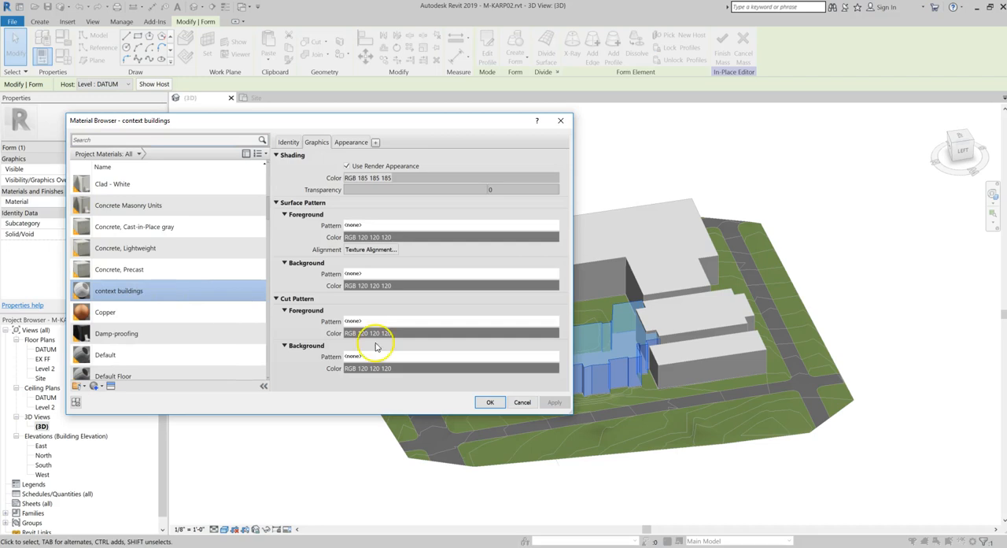
pyautogui.click(491, 402)
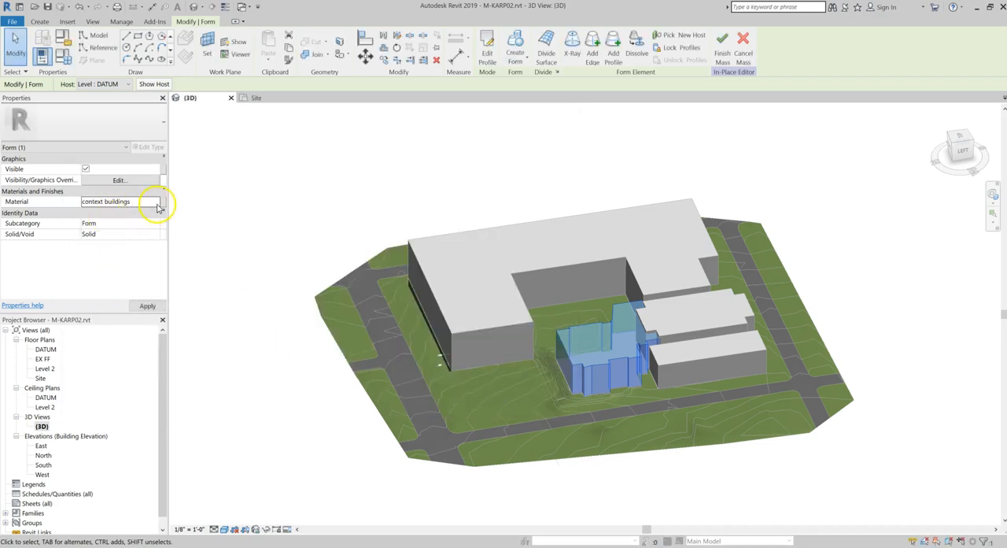
pyautogui.click(294, 175)
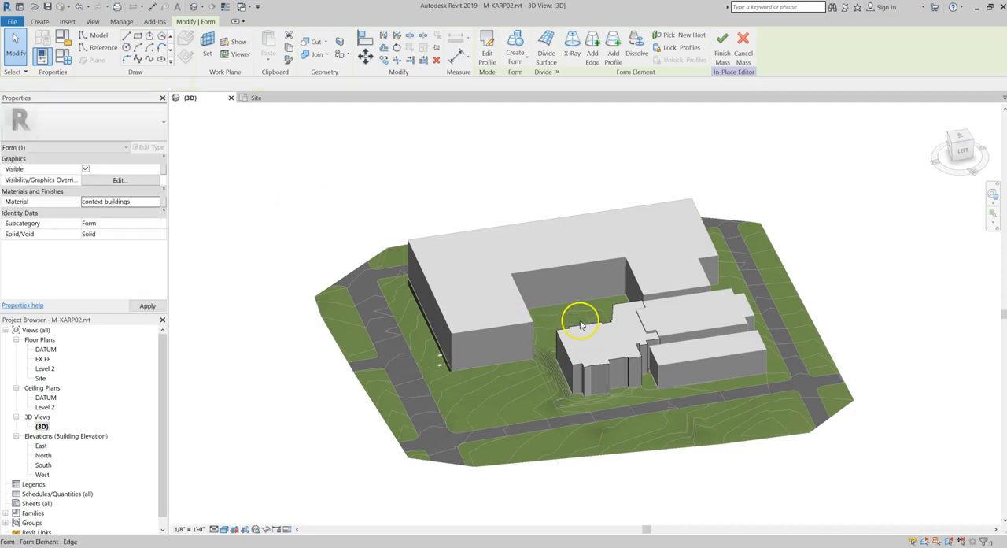
pyautogui.scroll(3, 595, 341)
pyautogui.scroll(1, 594, 341)
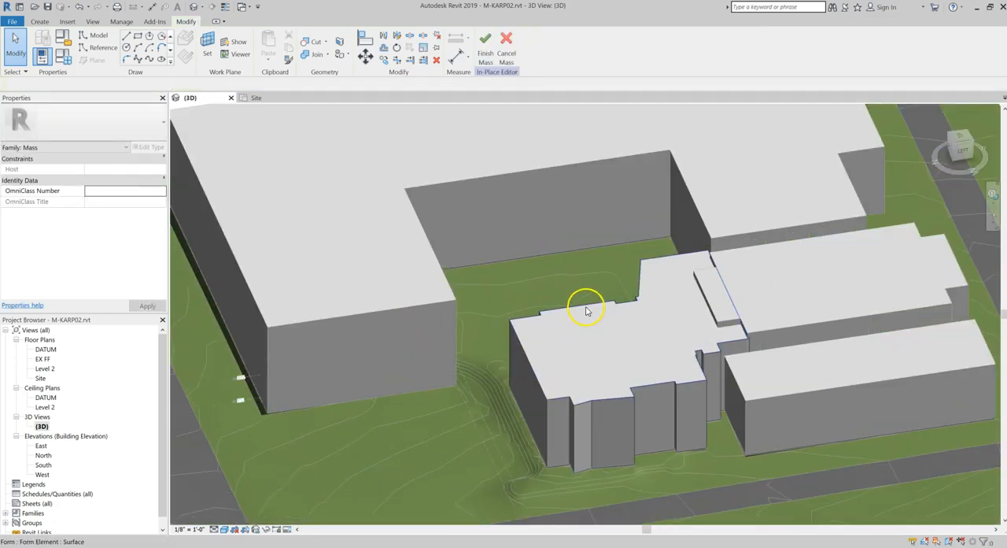
pyautogui.click(586, 308)
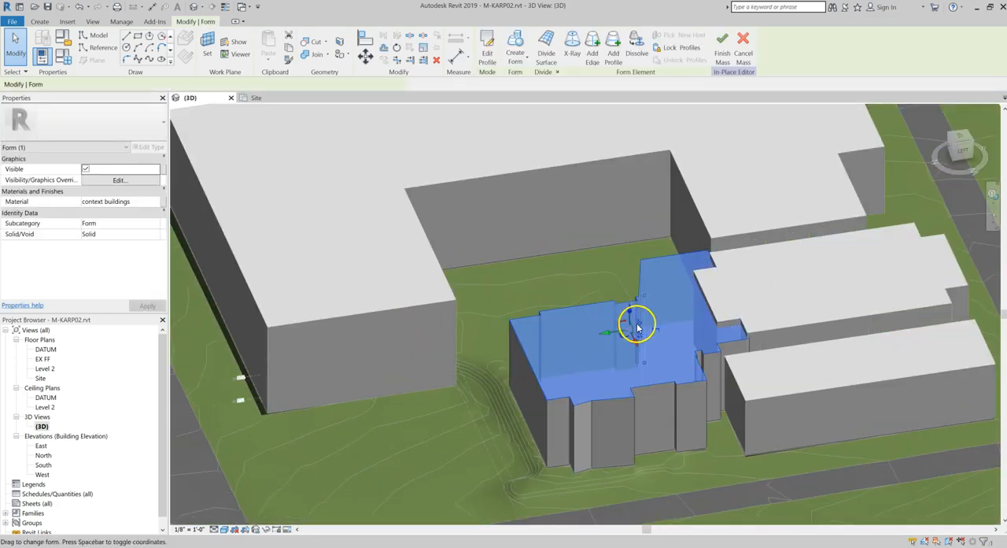
pyautogui.moveTo(639, 331); pyautogui.dragTo(646, 337)
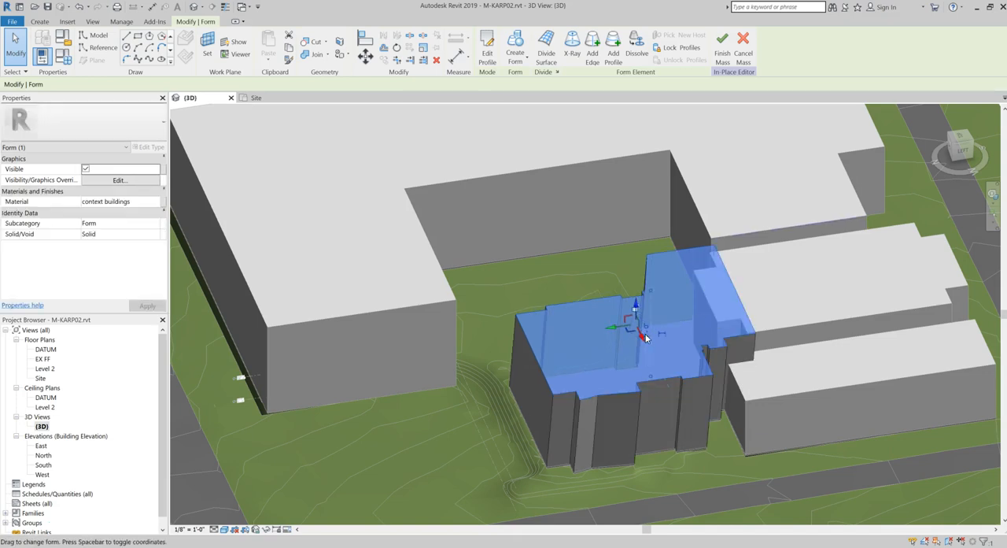
pyautogui.hotkey('ctrl', 'z')
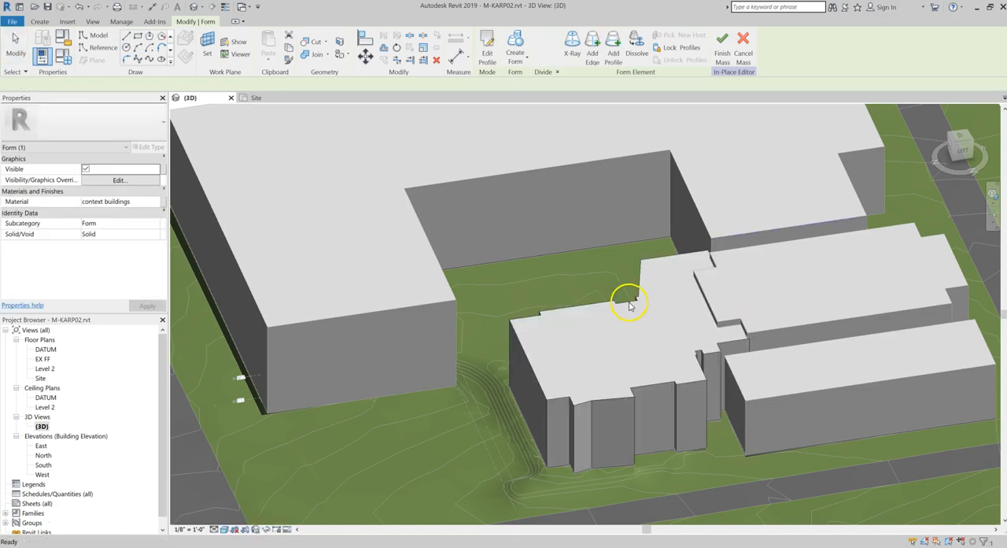
pyautogui.press('Escape')
pyautogui.press('Tab')
pyautogui.press('Tab')
pyautogui.click(605, 305)
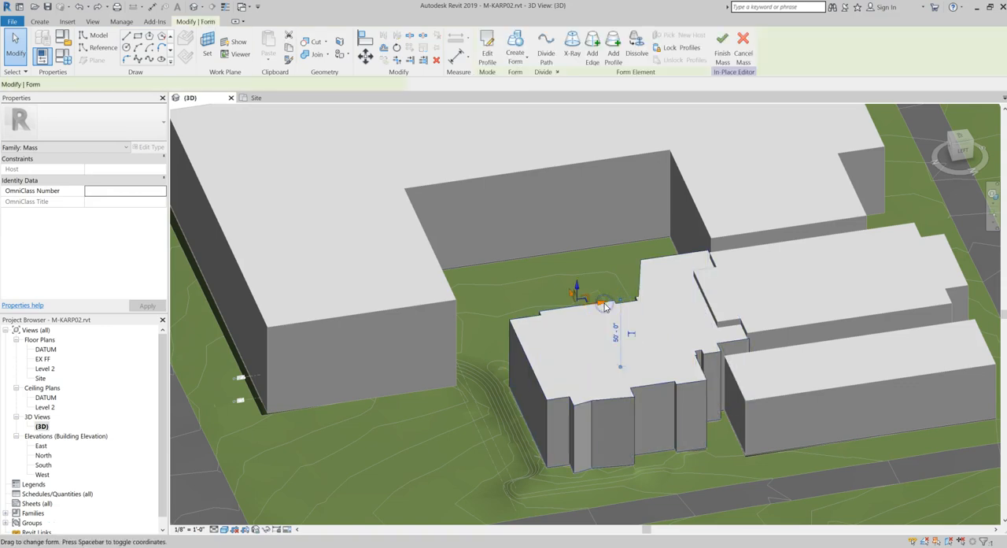
pyautogui.press('Escape')
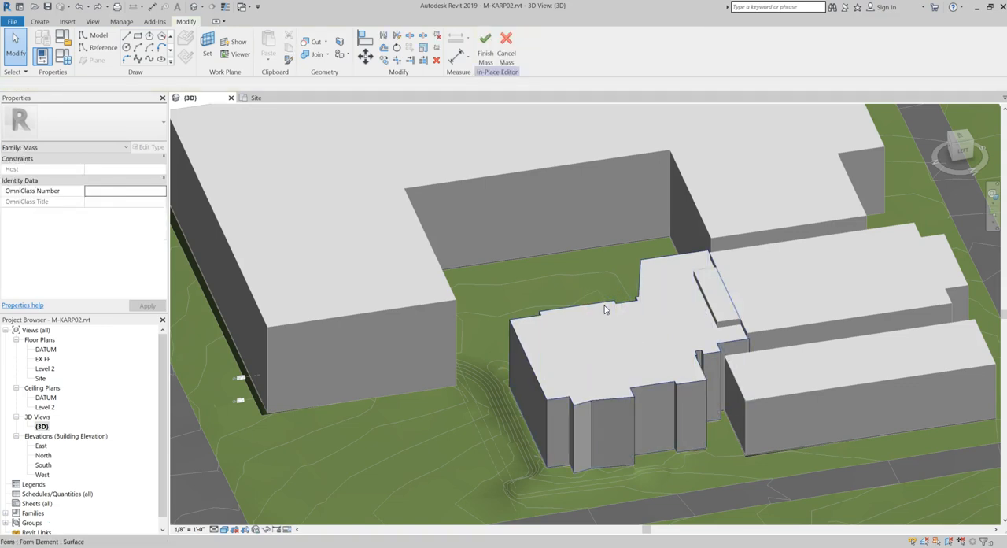
# Set the height of the irregular mass beside the courtyard to 60 feet at its top face and finish the mass
pyautogui.click(607, 308)
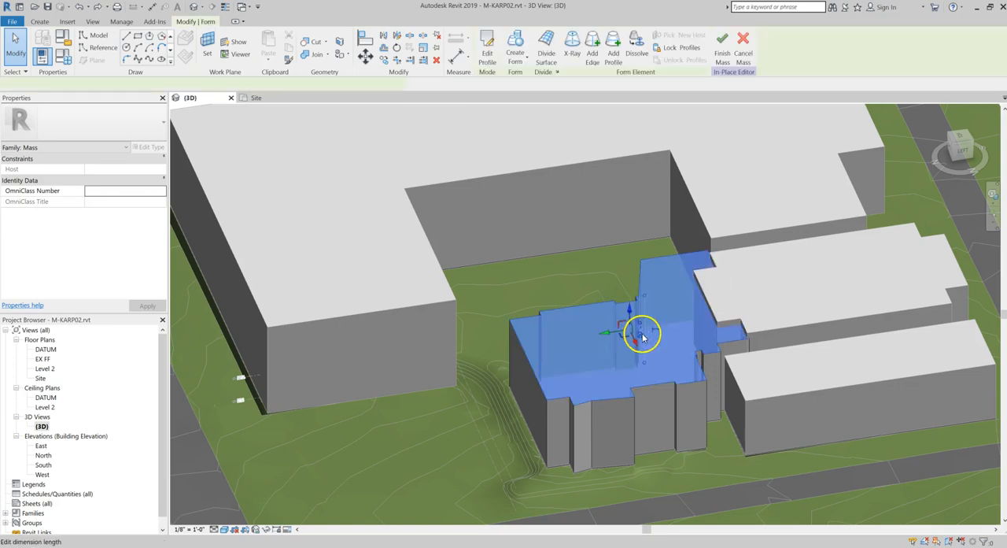
pyautogui.scroll(3, 642, 332)
pyautogui.scroll(2, 643, 333)
pyautogui.click(644, 326)
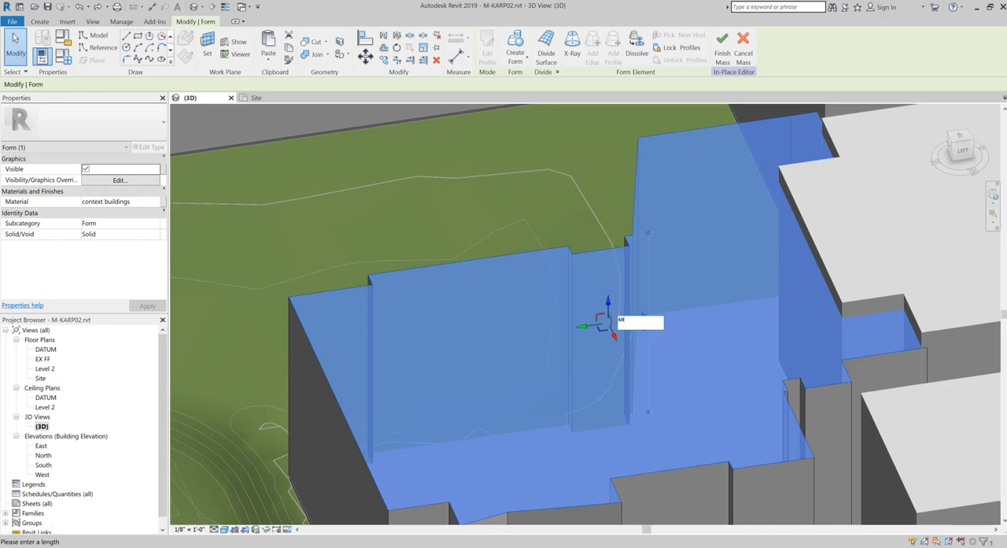
pyautogui.write('60')
pyautogui.press('Return')
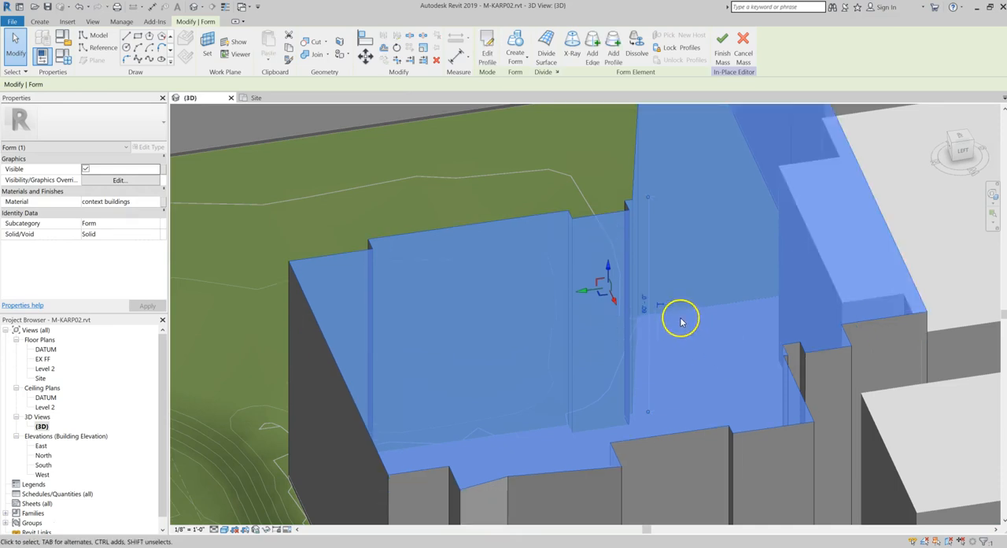
pyautogui.scroll(-2, 691, 317)
pyautogui.scroll(-6, 690, 317)
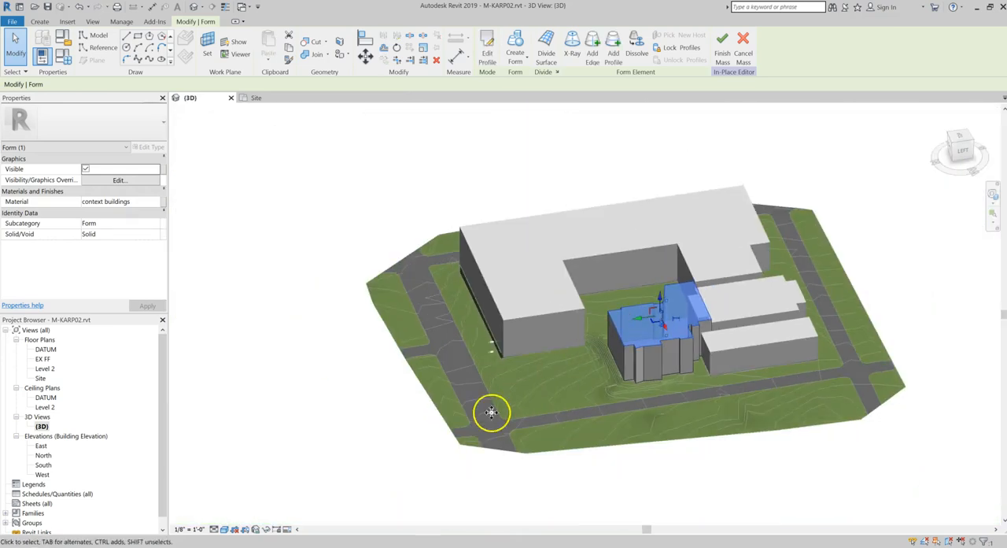
pyautogui.click(676, 169)
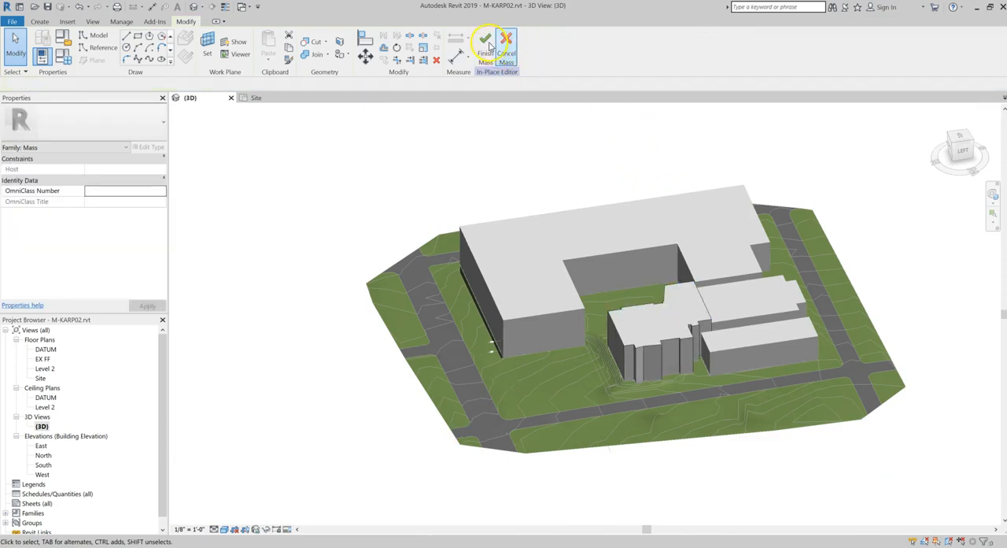
pyautogui.click(487, 45)
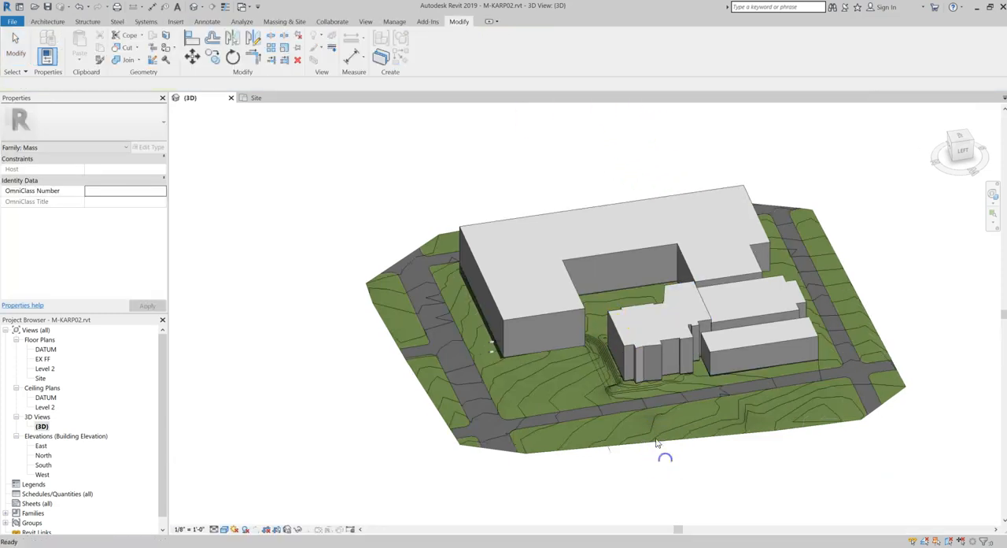
# Duplicate the default {3D} view and rename the copy "summer solstice"
pyautogui.scroll(1, 807, 361)
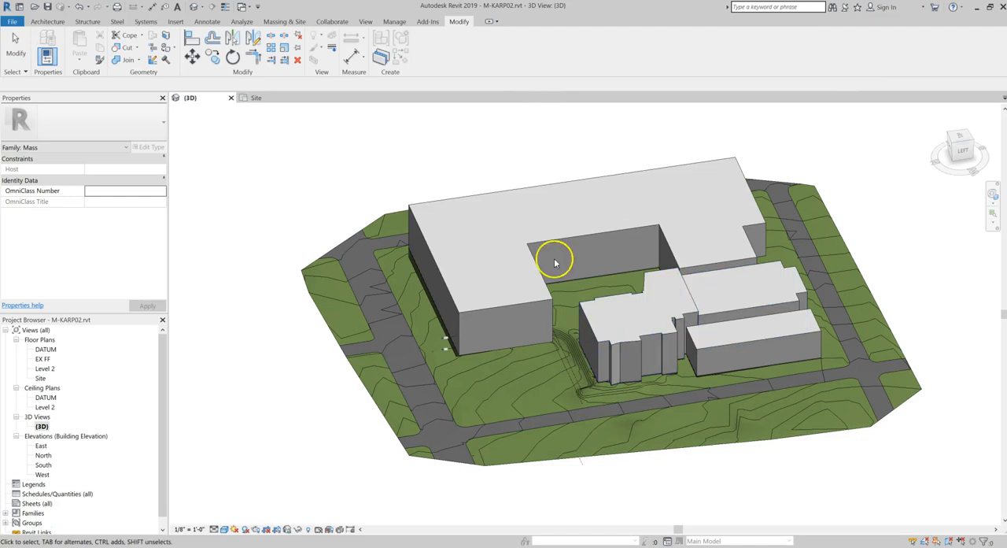
pyautogui.click(297, 463)
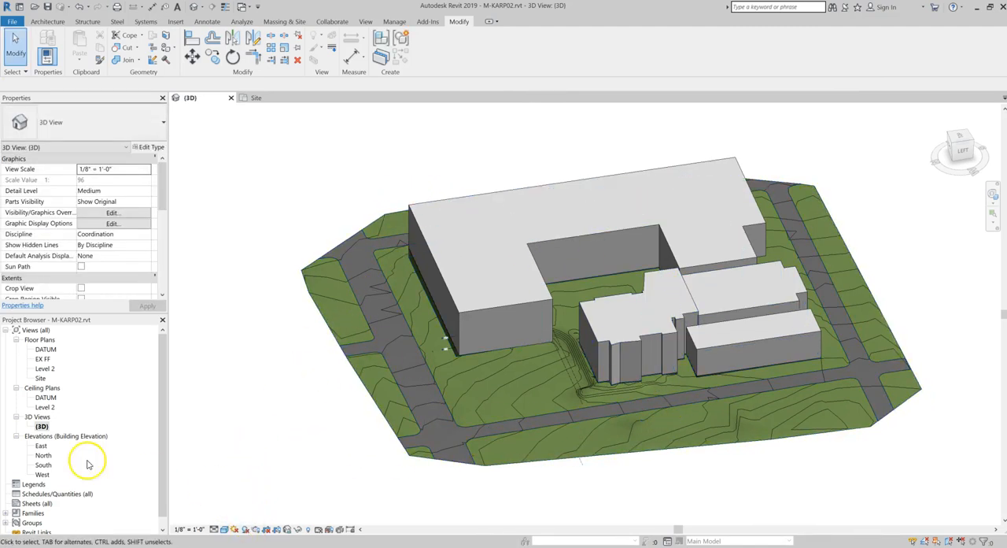
pyautogui.rightClick(43, 426)
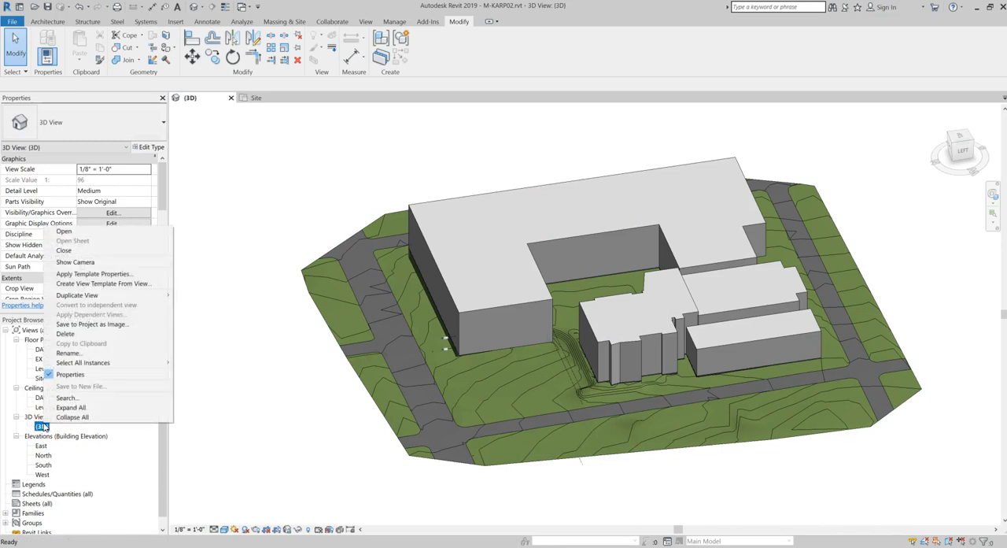
pyautogui.moveTo(77, 296)
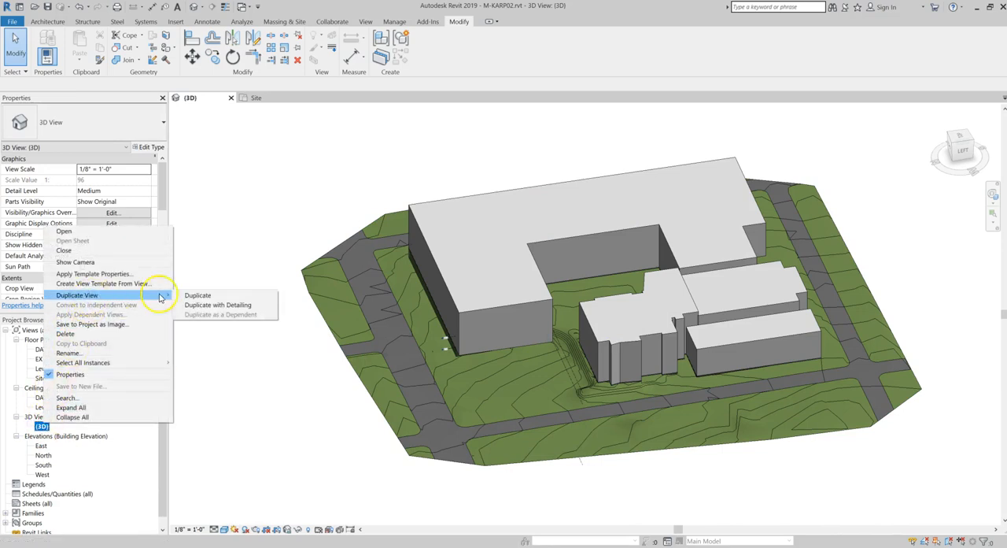
pyautogui.click(196, 296)
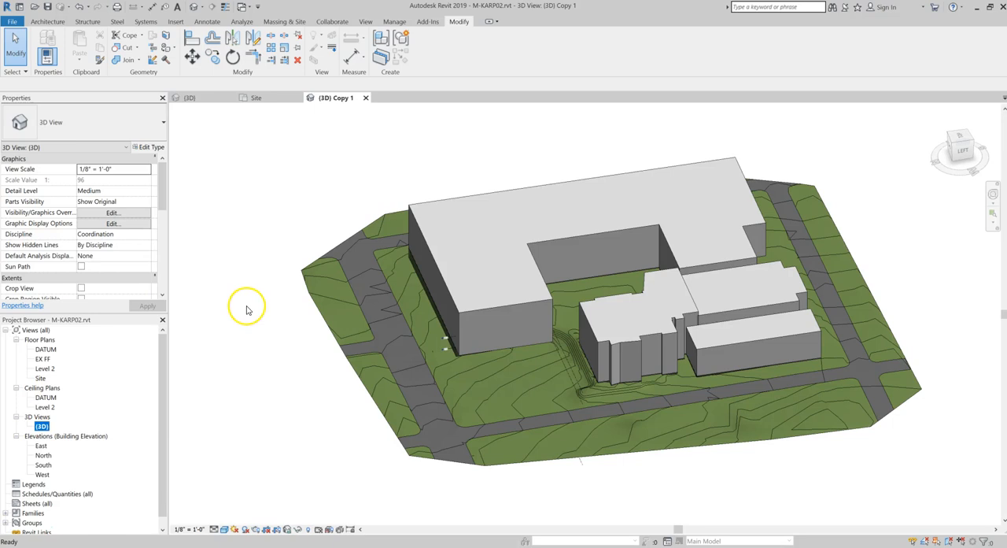
pyautogui.rightClick(45, 436)
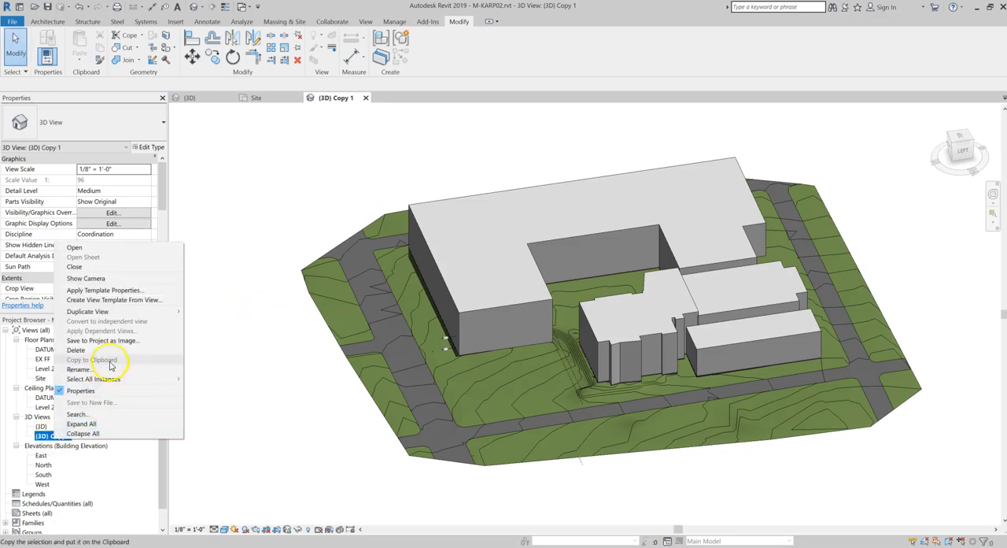
pyautogui.click(79, 370)
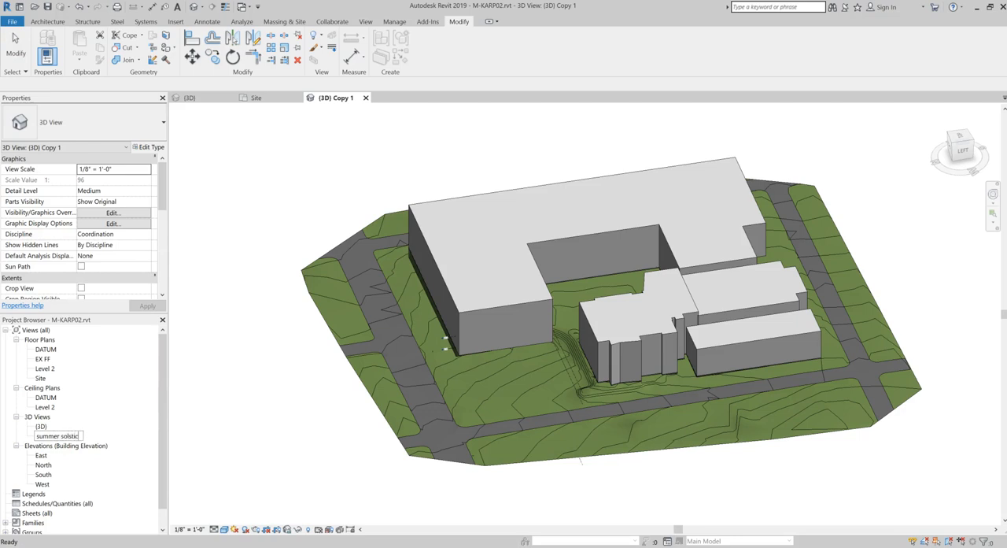
pyautogui.write('summer solstice')
pyautogui.press('Return')
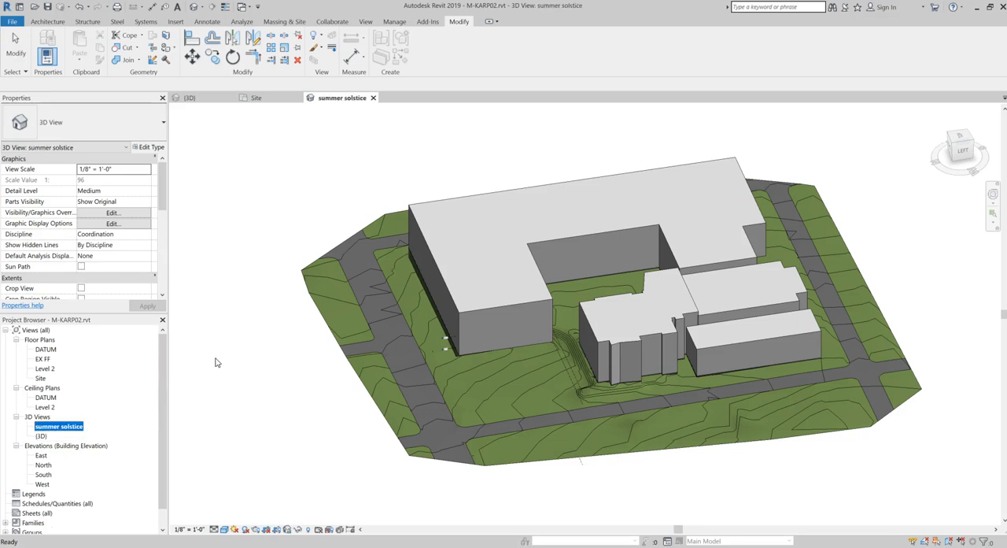
pyautogui.click(333, 420)
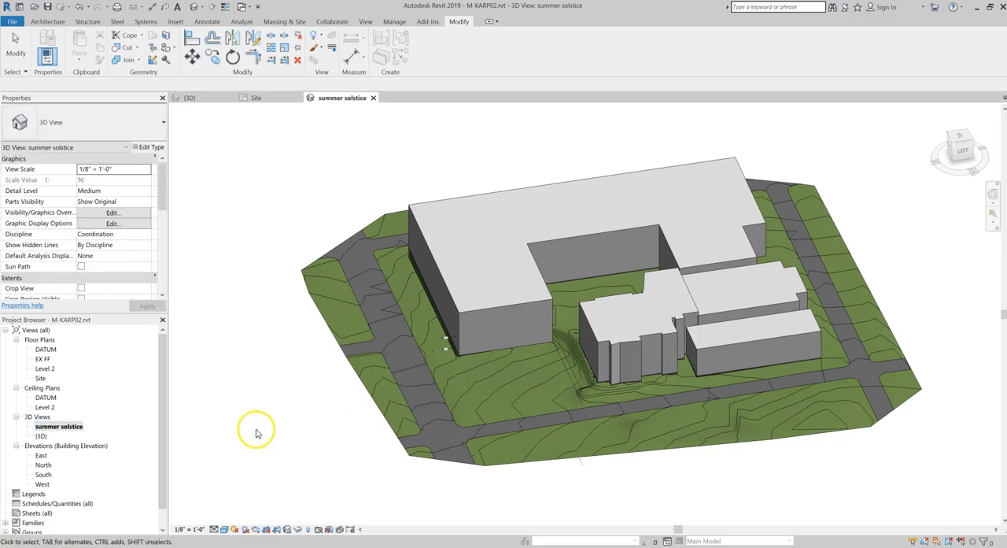
pyautogui.click(361, 410)
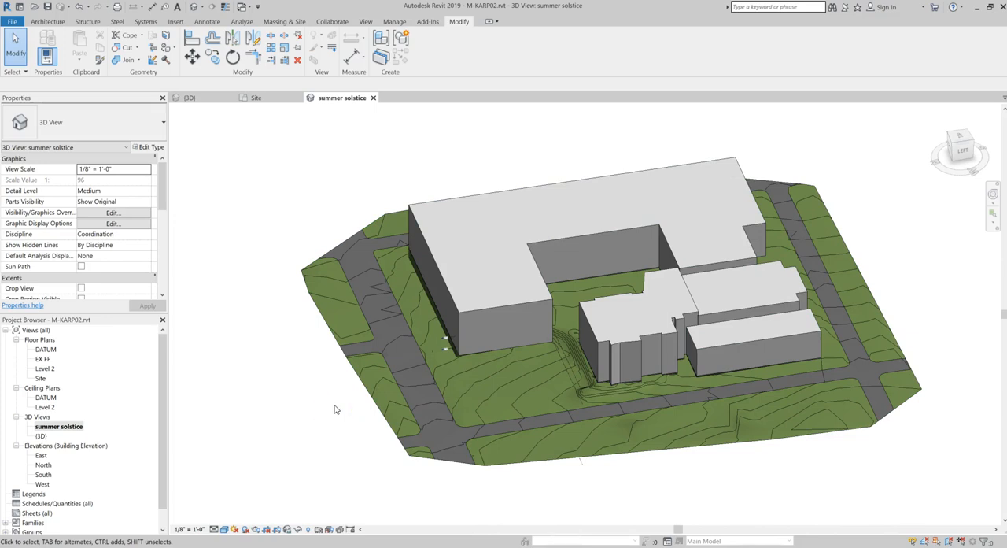
# Open the Site floor plan and set its view orientation to True North
pyautogui.doubleClick(40, 379)
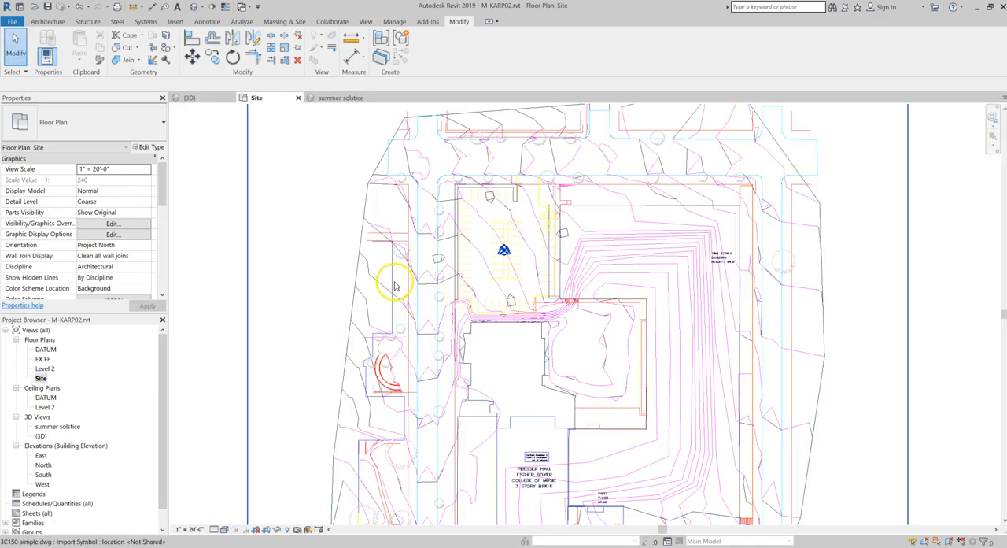
pyautogui.scroll(-2, 407, 288)
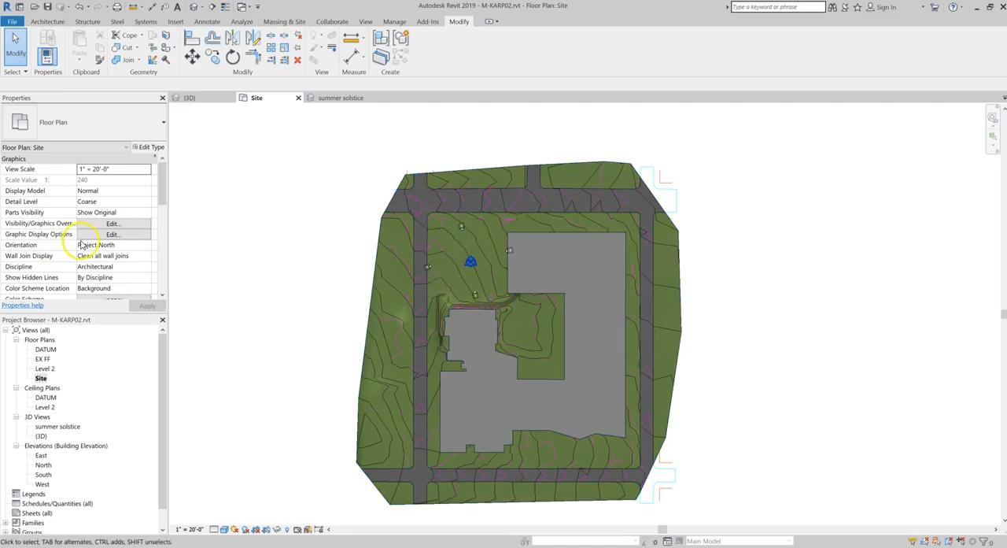
pyautogui.click(124, 245)
pyautogui.click(146, 244)
pyautogui.click(112, 266)
pyautogui.click(147, 306)
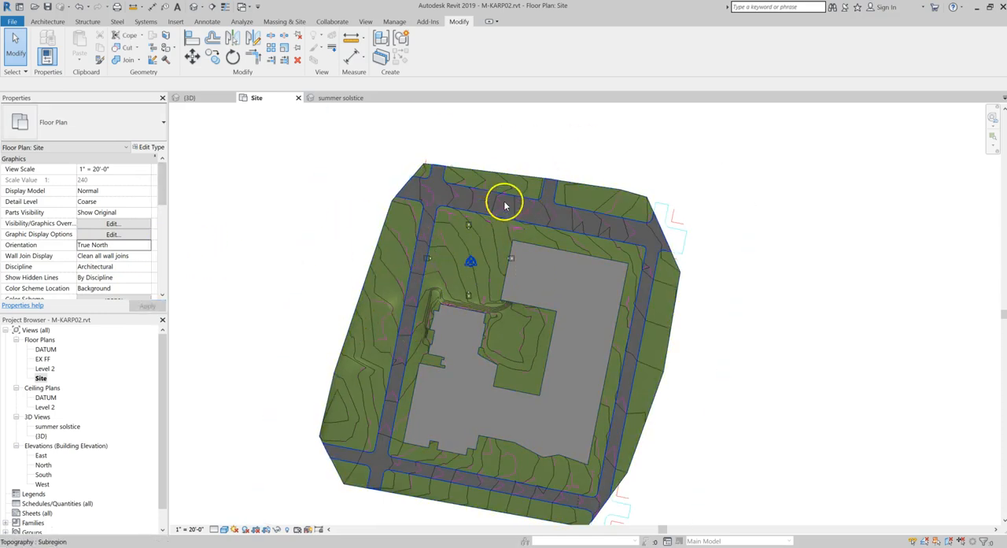
pyautogui.click(440, 198)
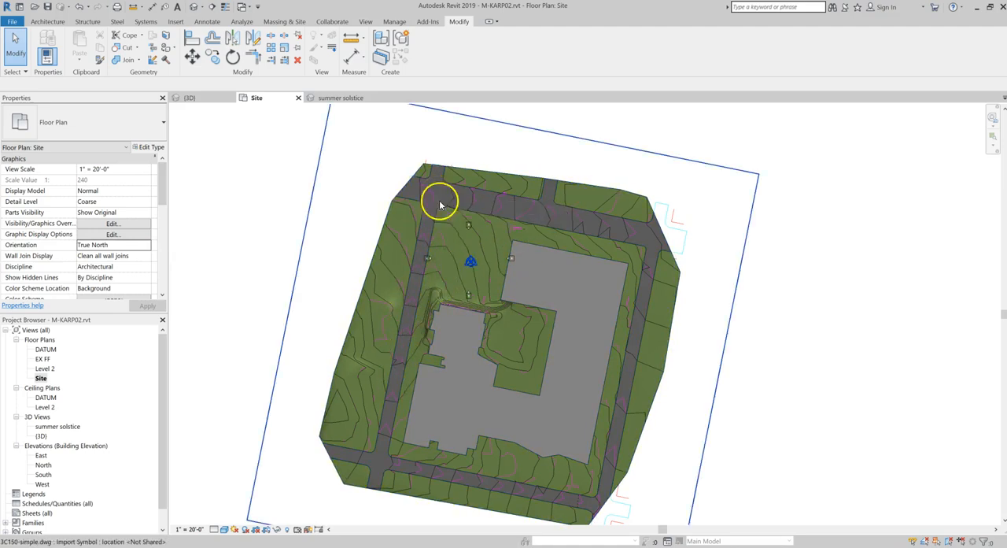
pyautogui.click(377, 112)
pyautogui.click(390, 24)
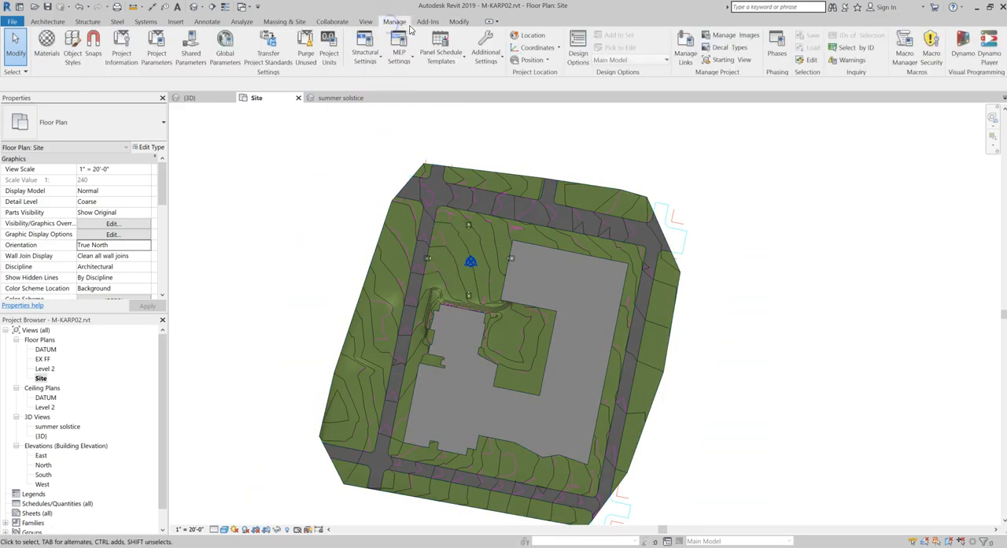
pyautogui.click(577, 50)
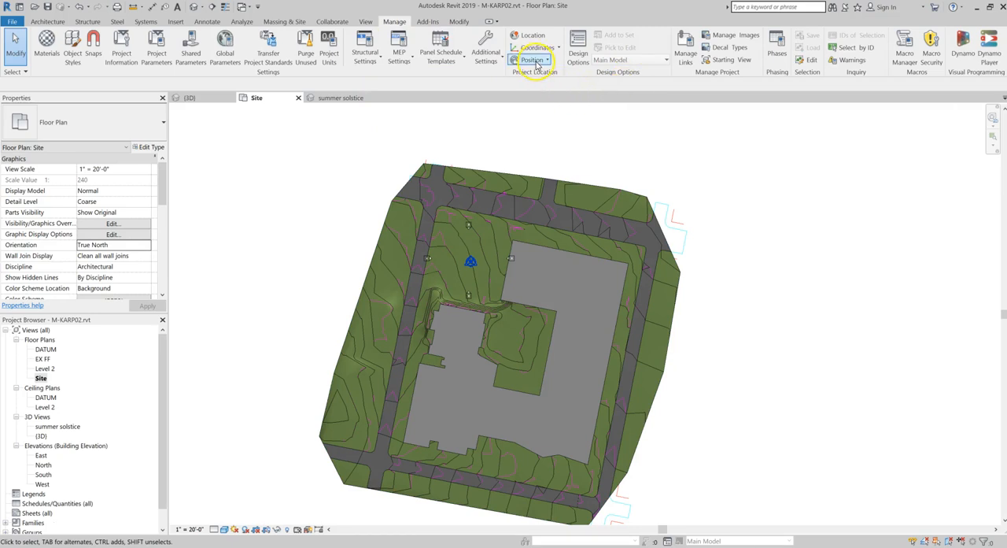
pyautogui.click(535, 61)
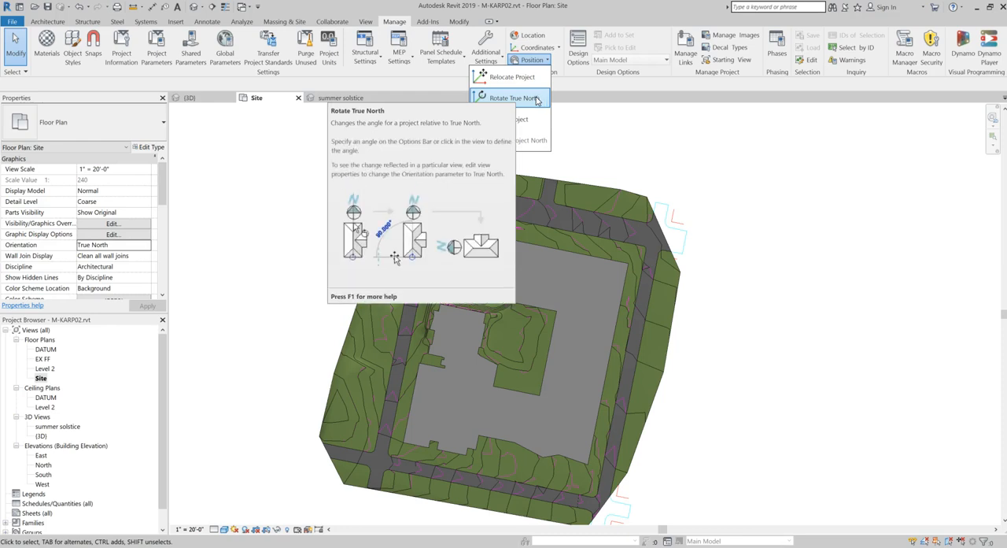
pyautogui.click(532, 99)
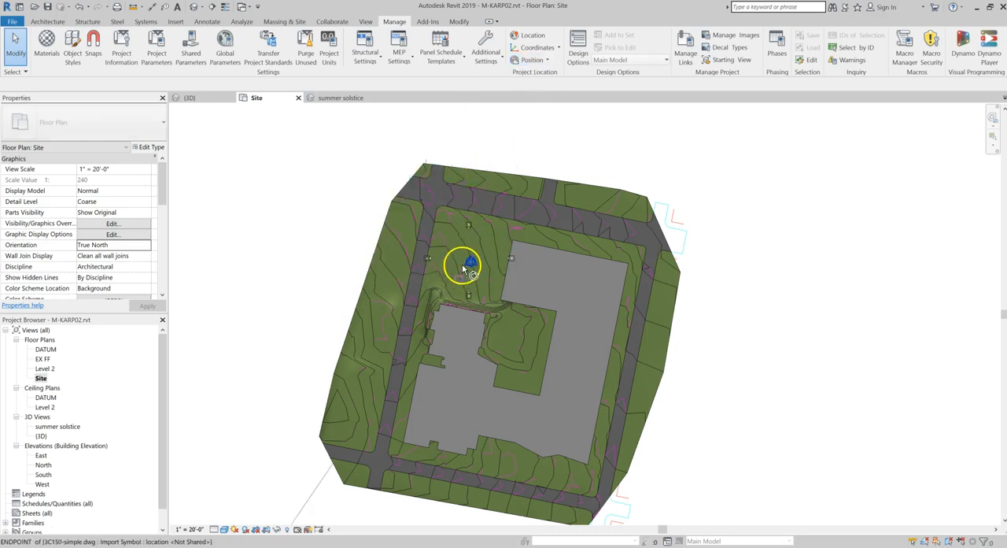
pyautogui.scroll(3, 471, 262)
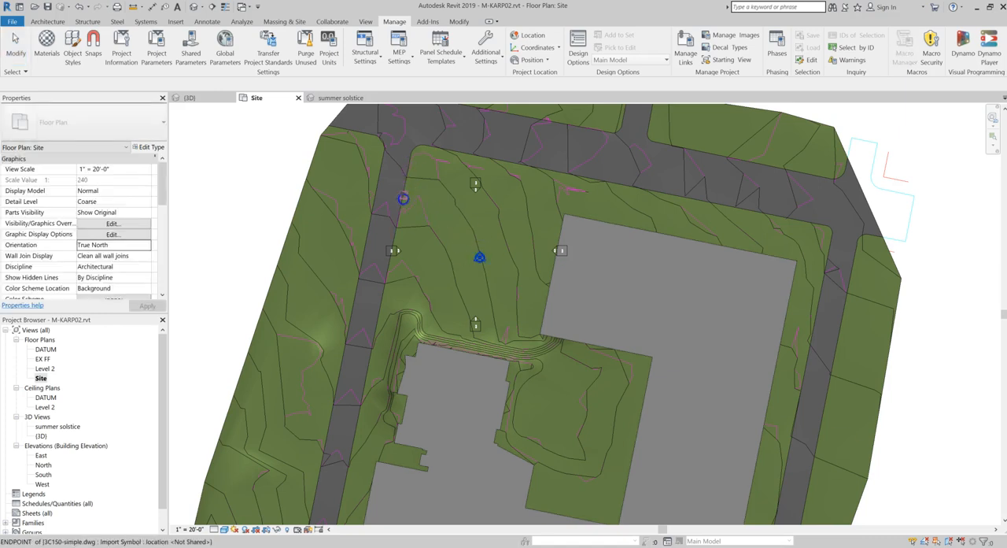
pyautogui.click(413, 156)
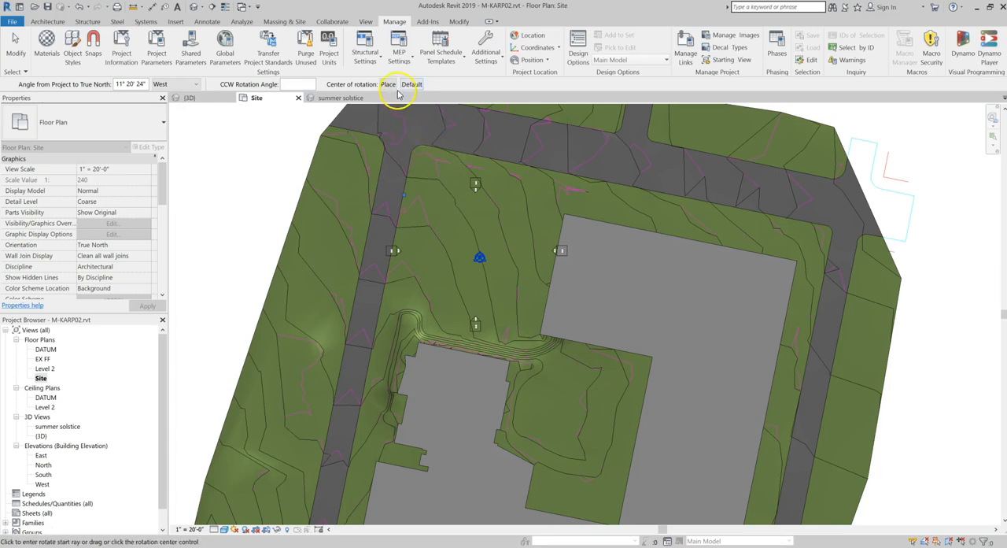
pyautogui.click(285, 84)
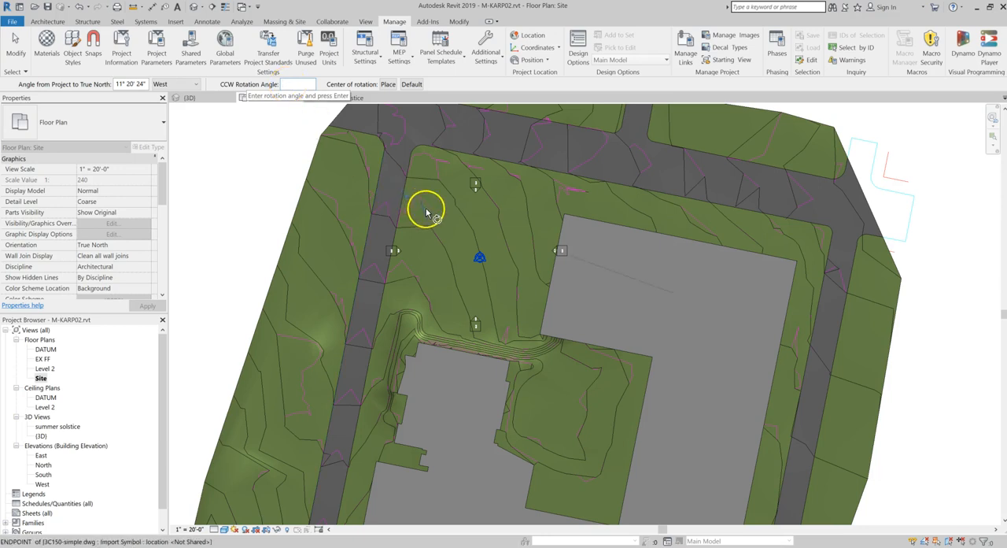
pyautogui.scroll(-3, 429, 211)
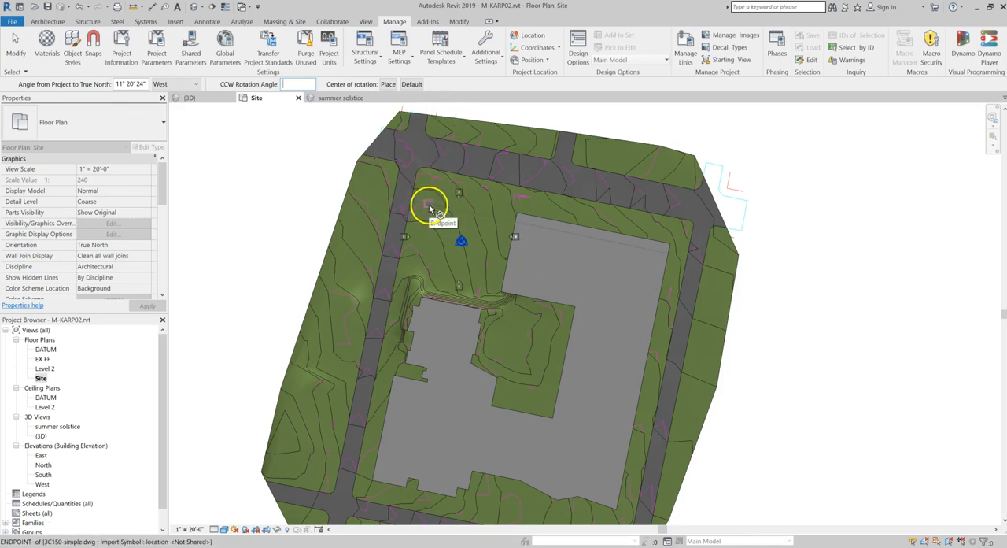
pyautogui.click(129, 85)
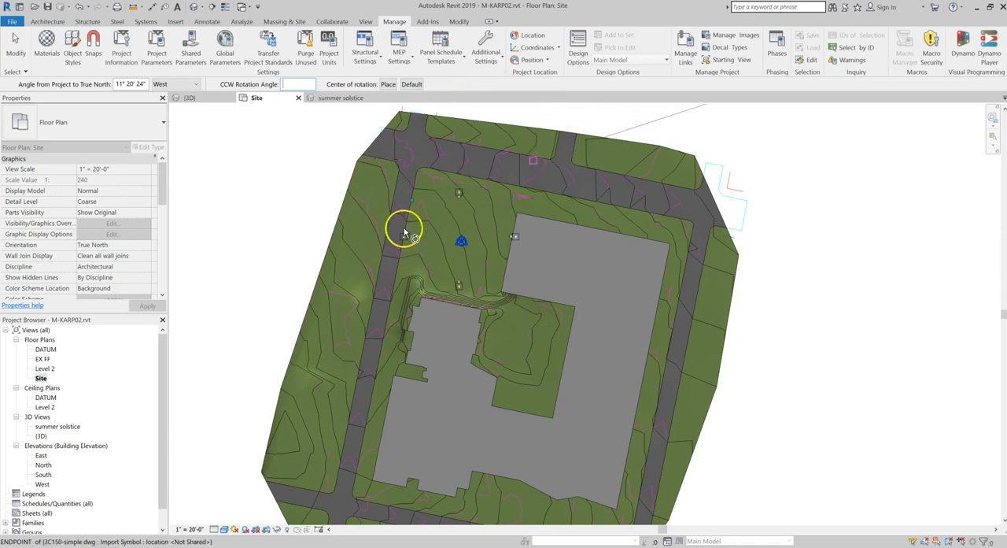
pyautogui.scroll(-3, 260, 325)
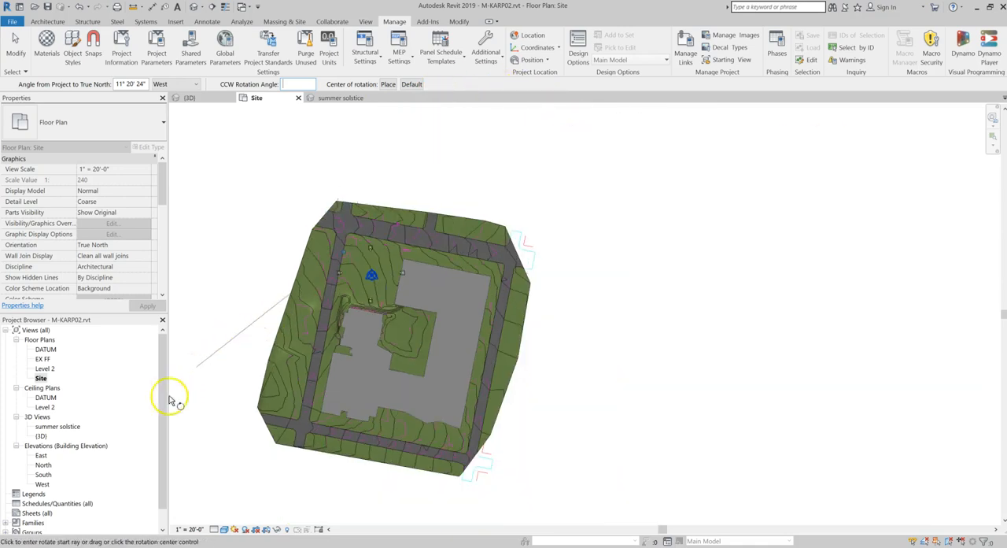
pyautogui.press('Escape')
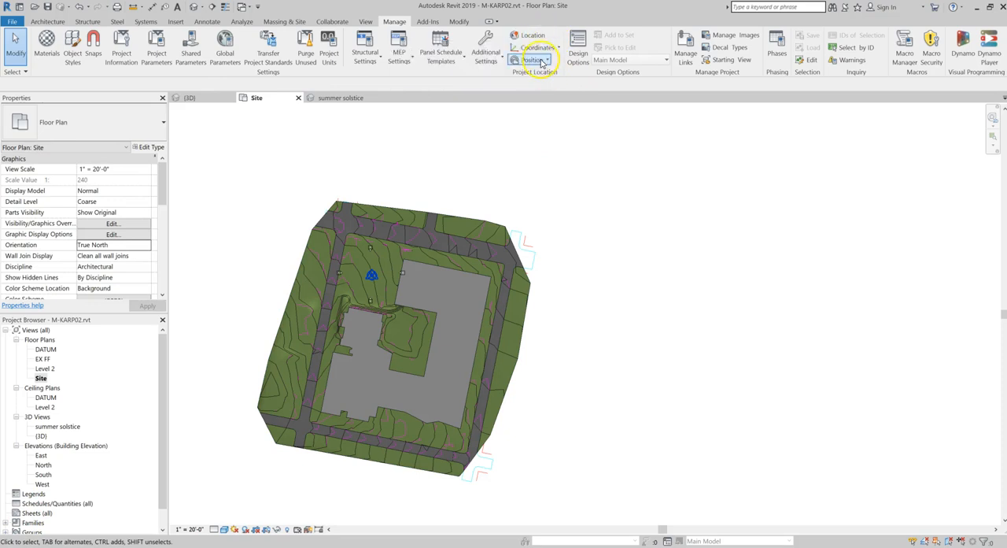
# Check the project's geographic location on the map in the project location settings
pyautogui.click(537, 38)
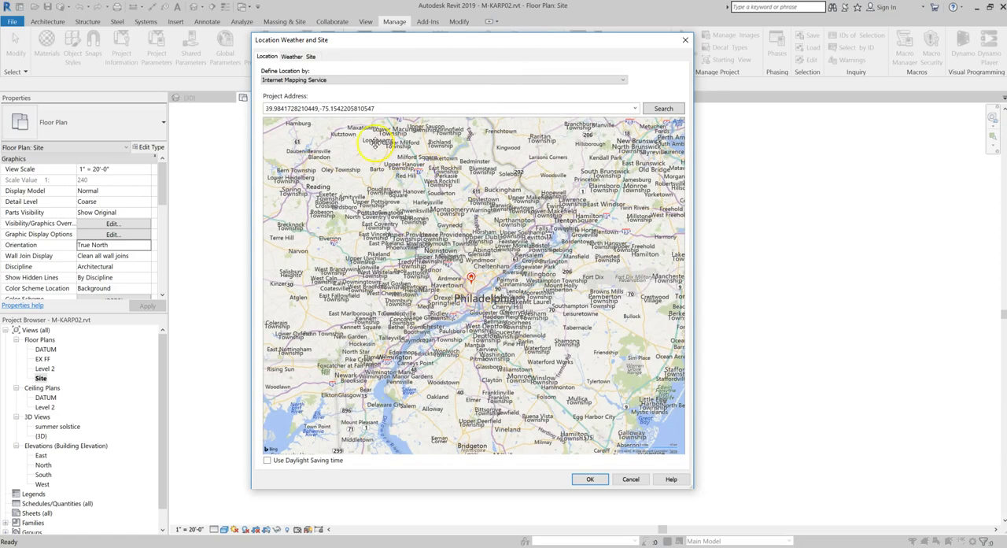
pyautogui.doubleClick(391, 106)
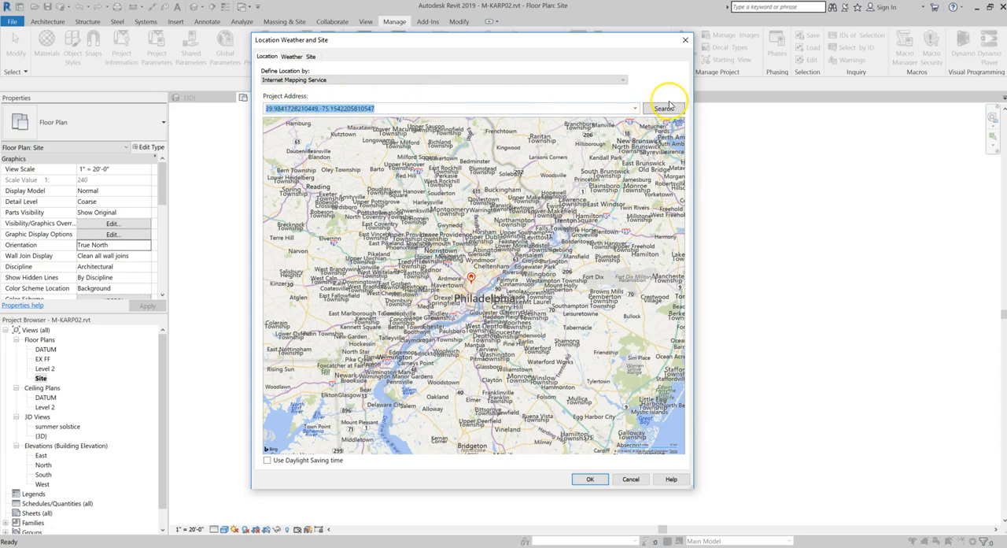
pyautogui.scroll(3, 487, 288)
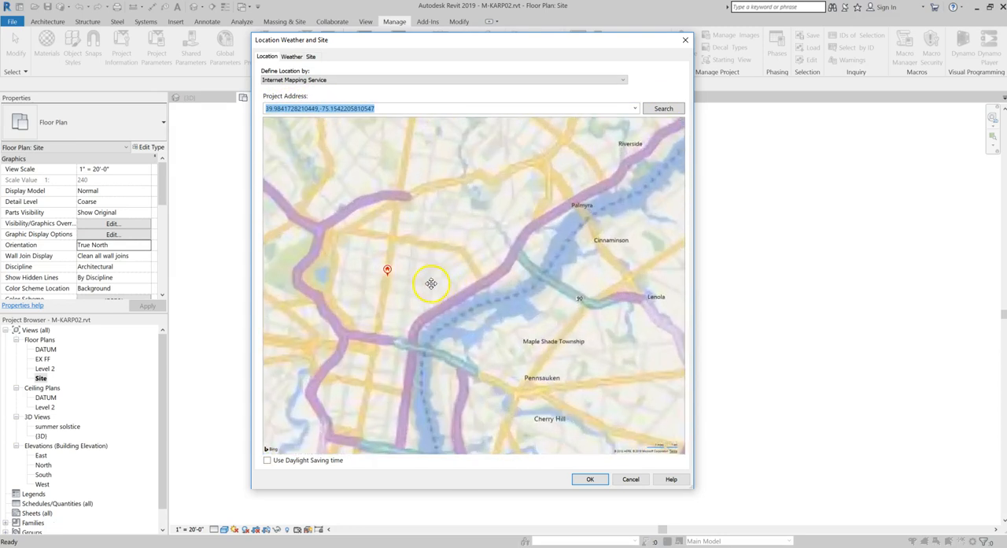
pyautogui.click(584, 479)
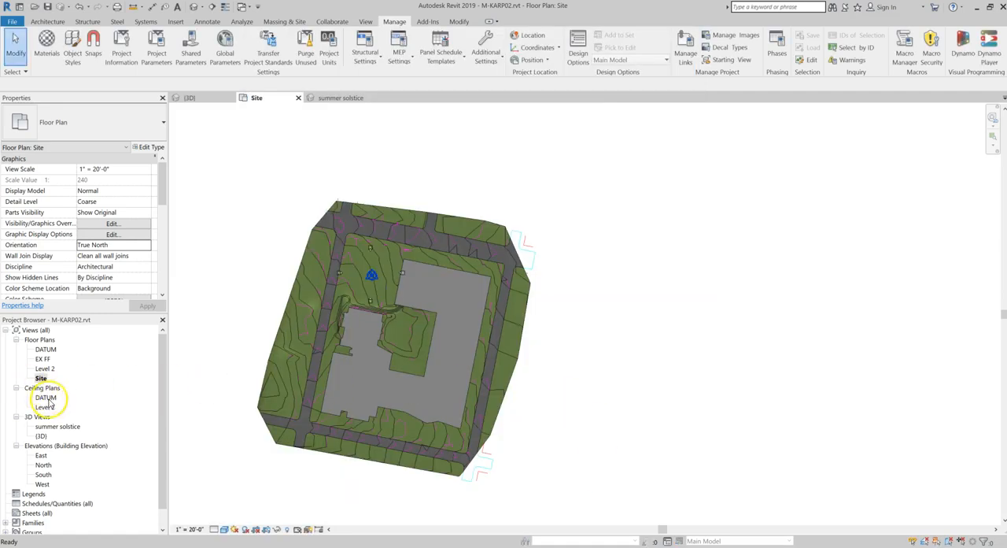
# Open the summer solstice 3D view and turn on its shadows
pyautogui.doubleClick(49, 427)
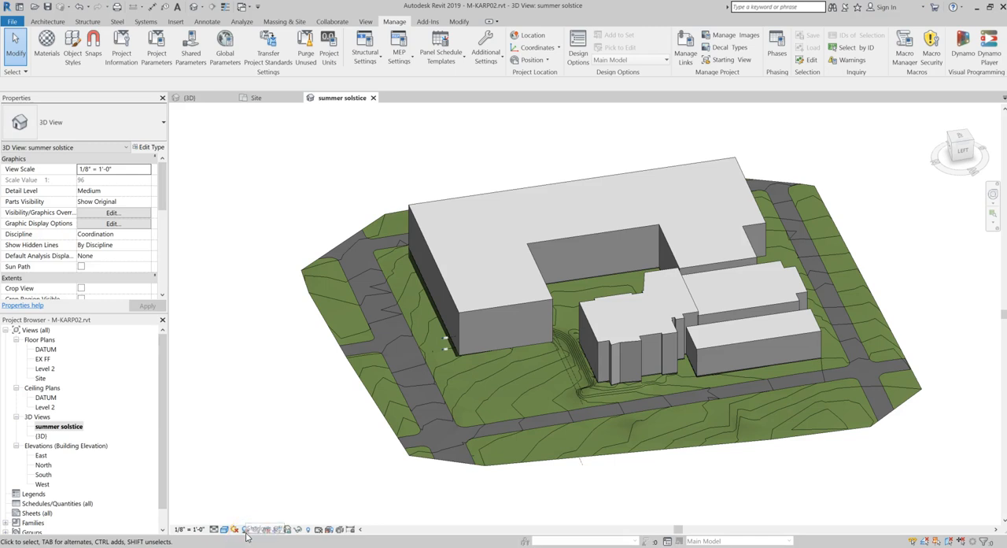
pyautogui.click(247, 529)
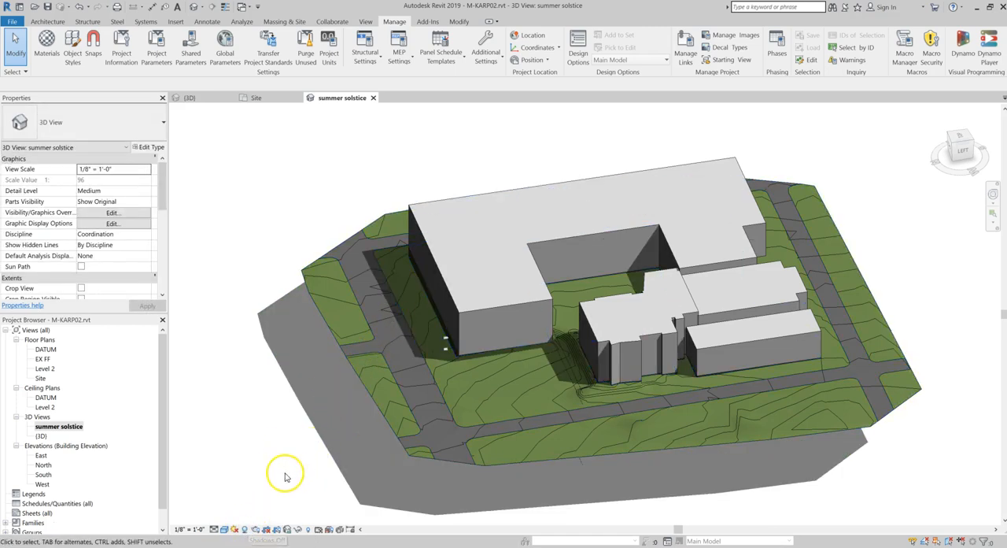
# In the view's sun settings, choose a Single Day solar study with the Summer Solstice Solar Study preset
pyautogui.click(234, 531)
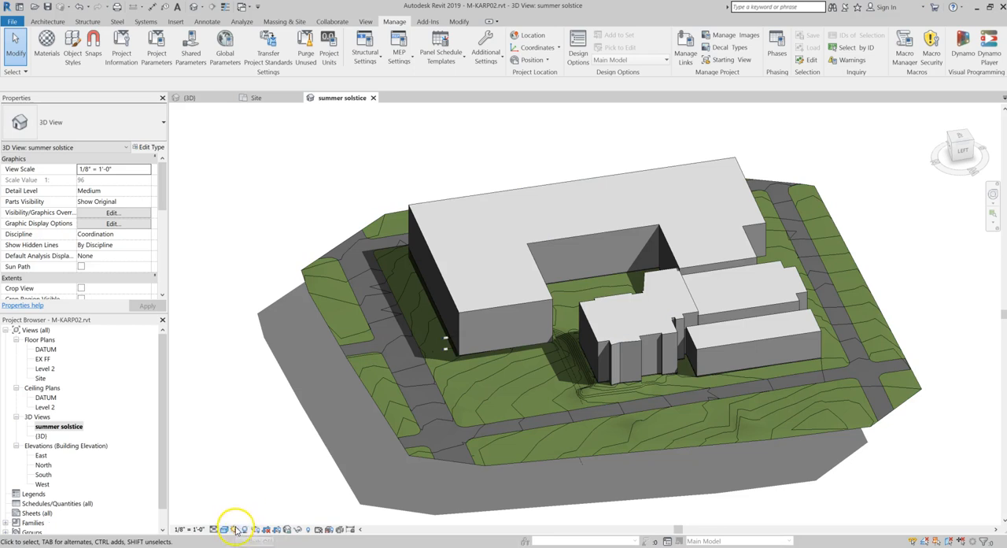
pyautogui.click(275, 488)
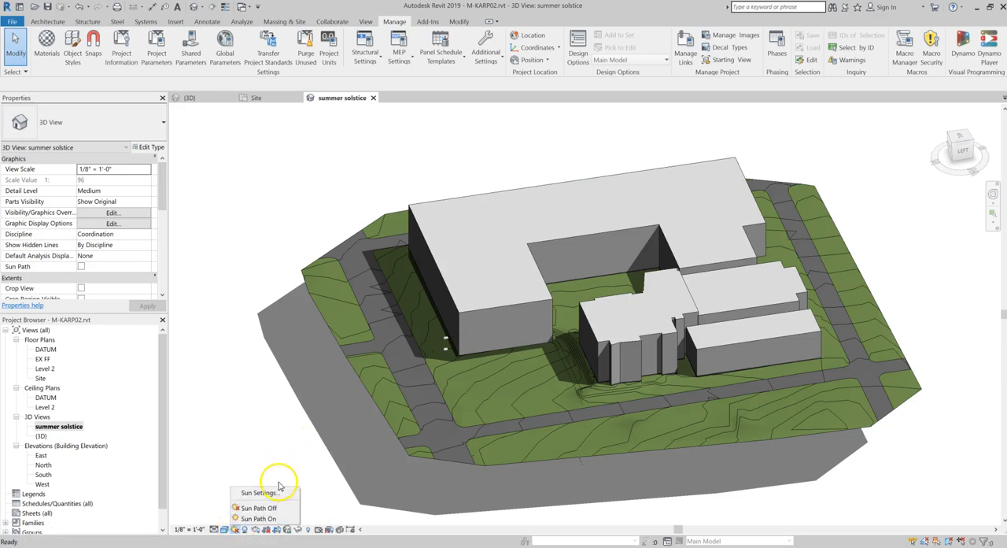
pyautogui.click(450, 186)
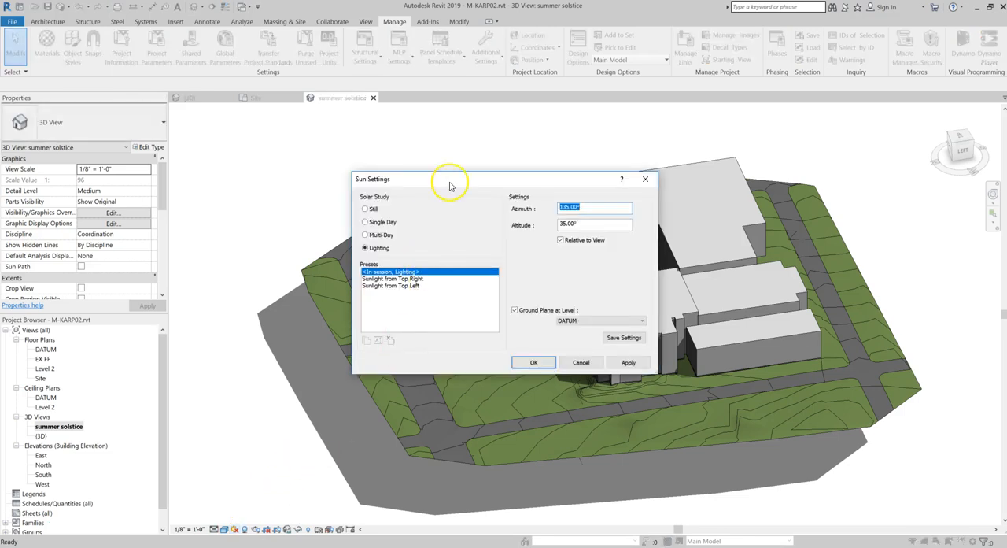
pyautogui.moveTo(440, 169); pyautogui.dragTo(390, 133)
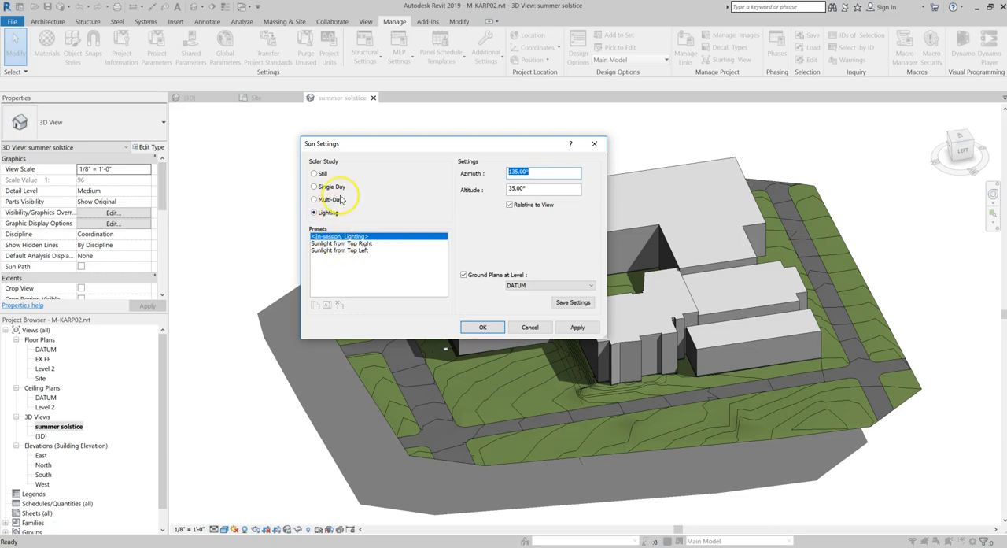
pyautogui.click(315, 187)
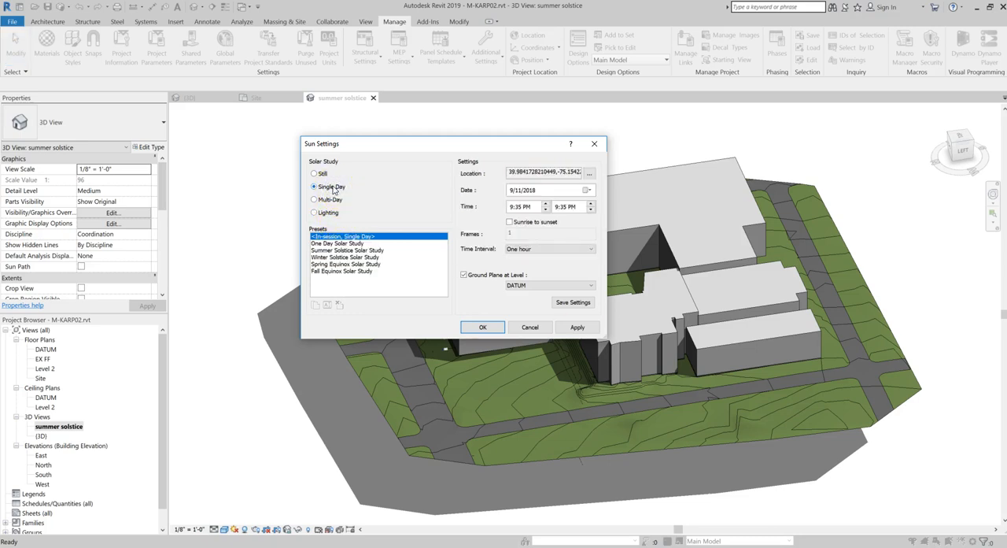
pyautogui.click(545, 190)
pyautogui.click(323, 250)
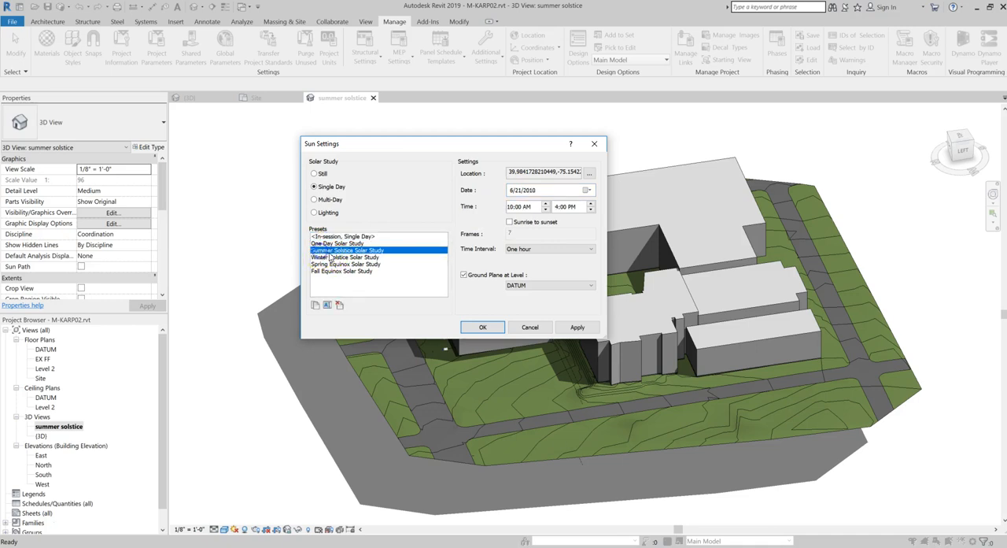
# Set the solar study to run sunrise to sunset at 15-minute intervals with the ground plane at level EX FF
pyautogui.click(547, 190)
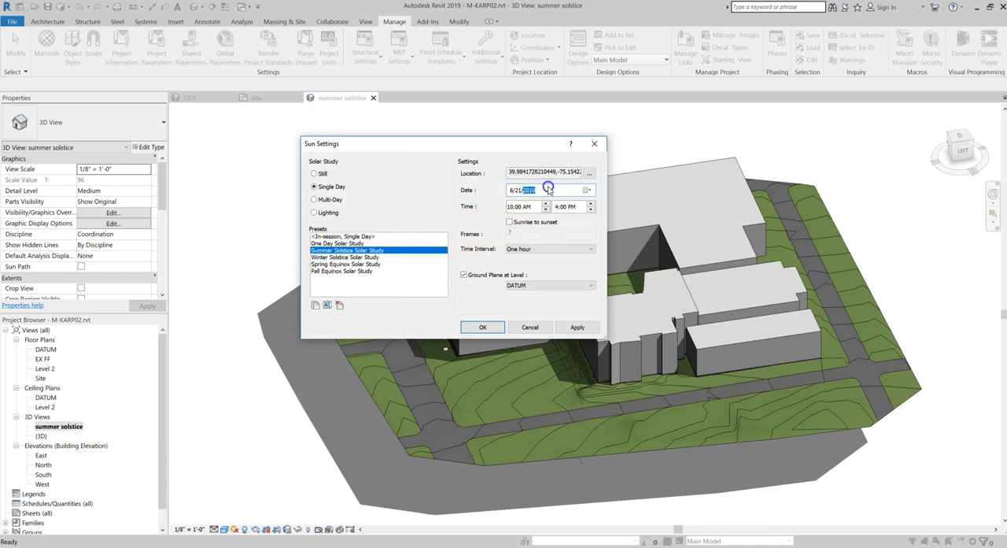
pyautogui.click(518, 224)
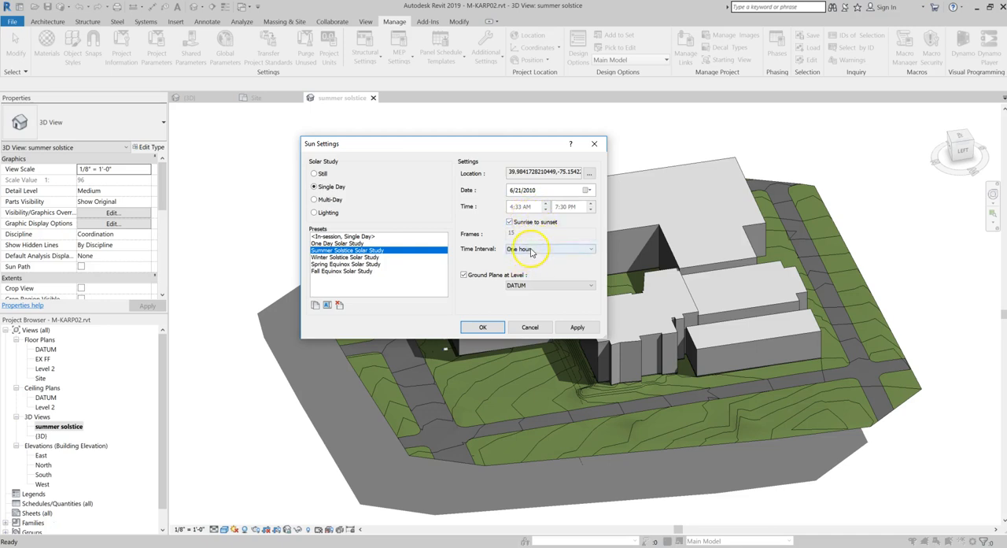
pyautogui.click(524, 250)
pyautogui.click(527, 260)
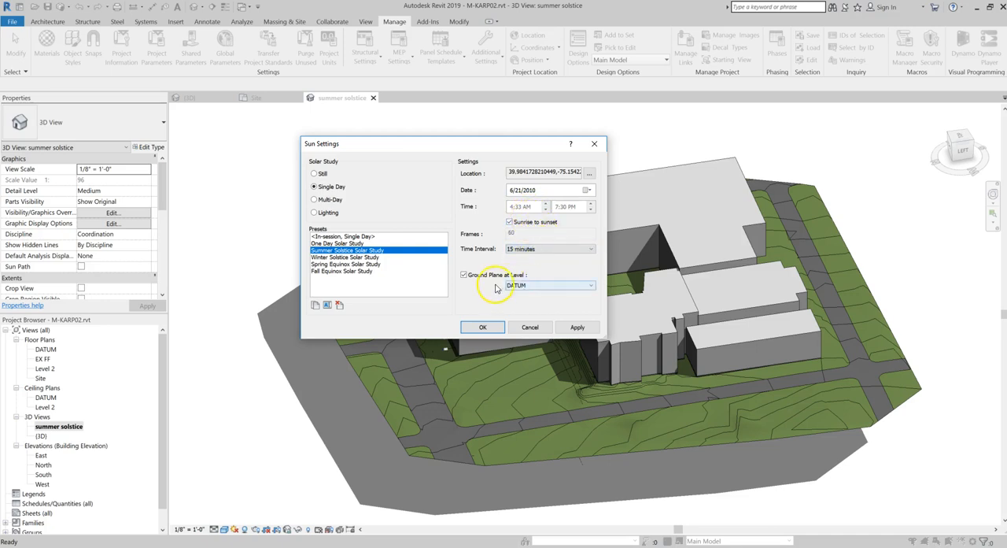
pyautogui.click(527, 287)
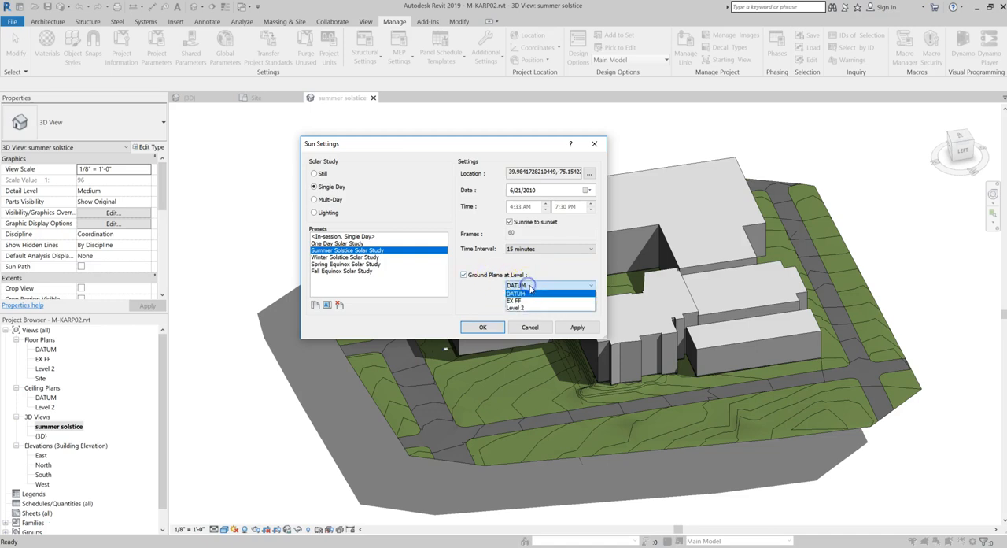
pyautogui.click(530, 300)
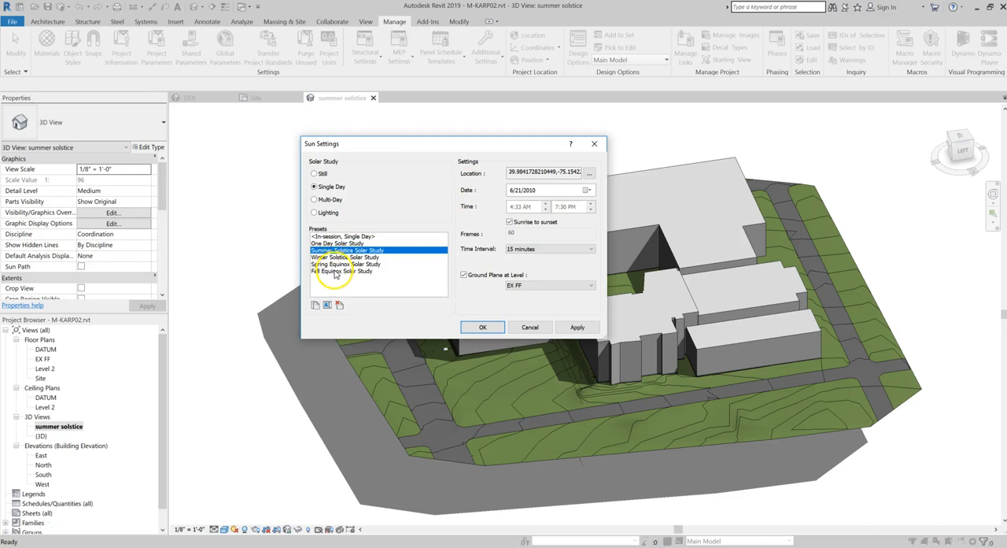
pyautogui.click(483, 327)
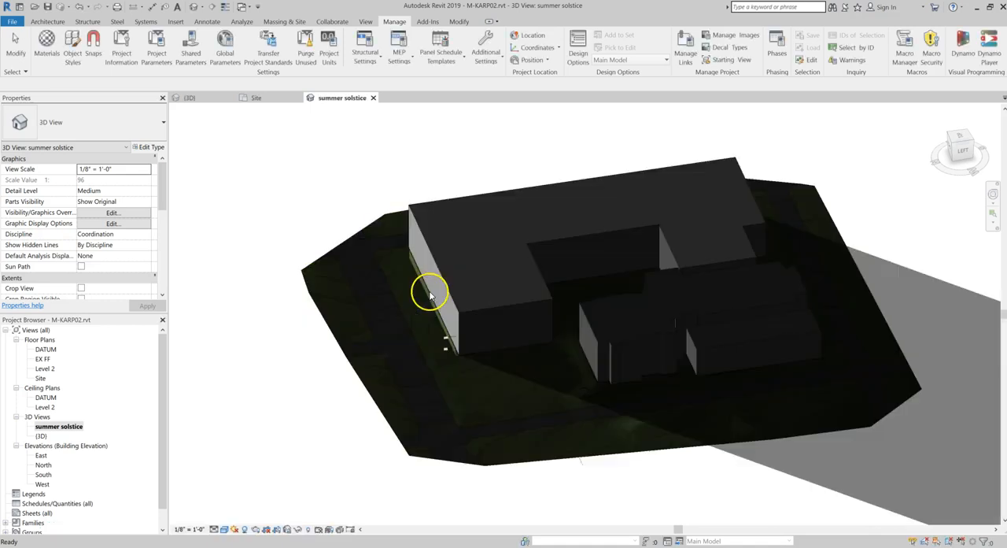
# Turn on the sun path in the summer solstice view and frame the whole path
pyautogui.scroll(-2, 601, 327)
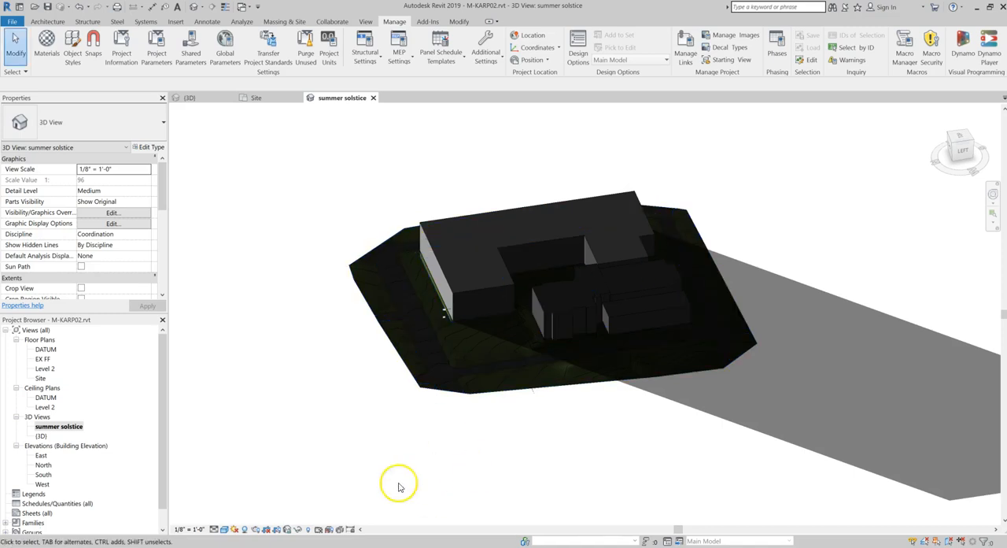
pyautogui.click(234, 529)
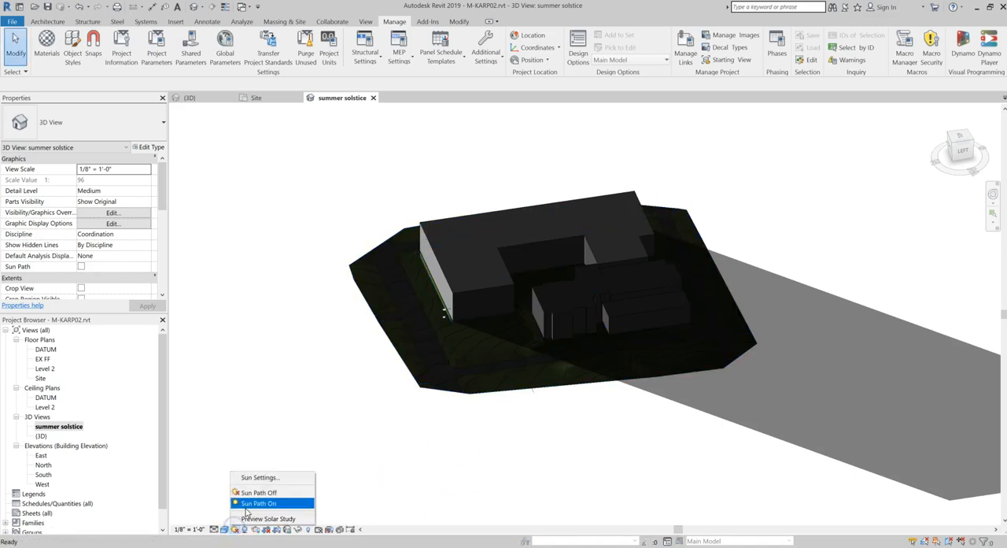
pyautogui.click(251, 504)
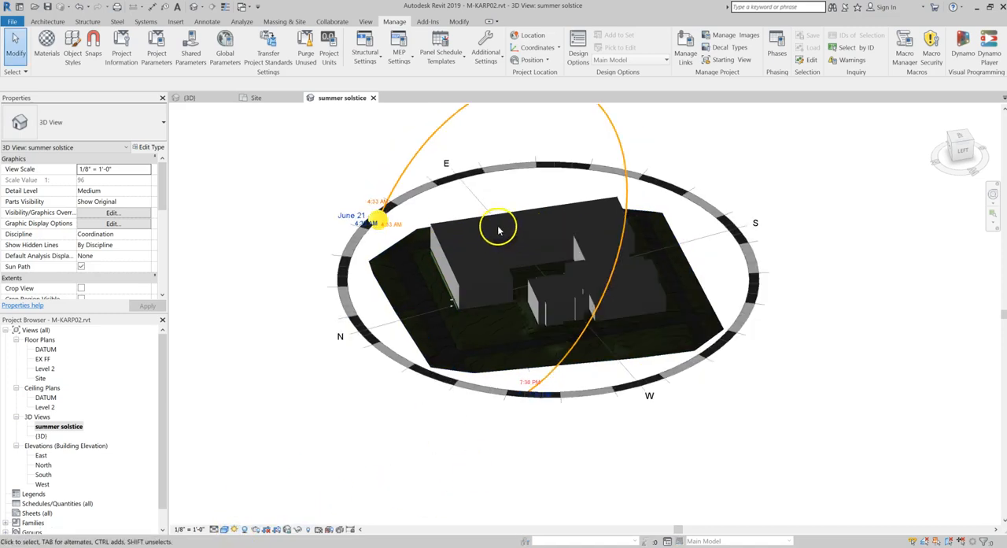
pyautogui.moveTo(540, 150); pyautogui.dragTo(459, 308, button='middle')
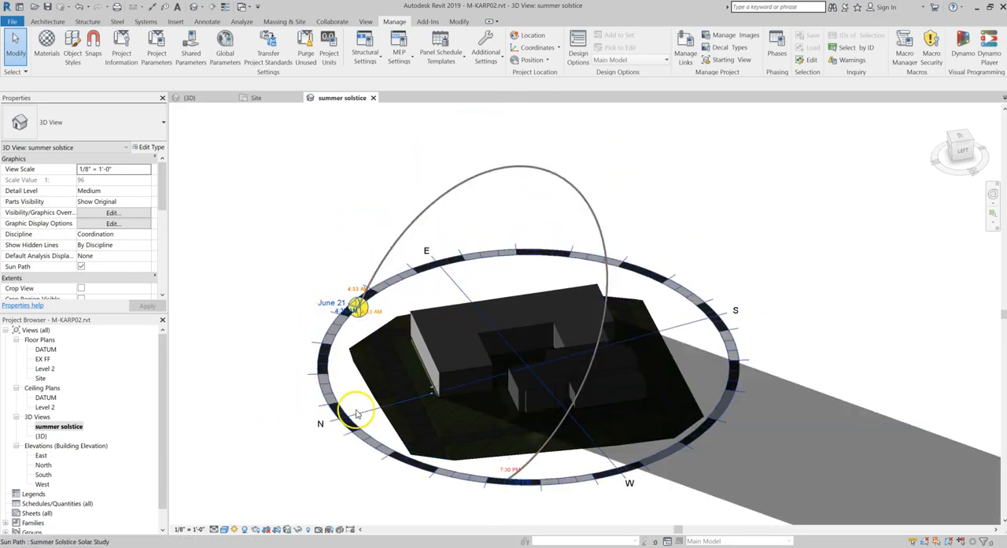
# Preview the summer solstice solar study and play its animation from the first frame
pyautogui.click(234, 529)
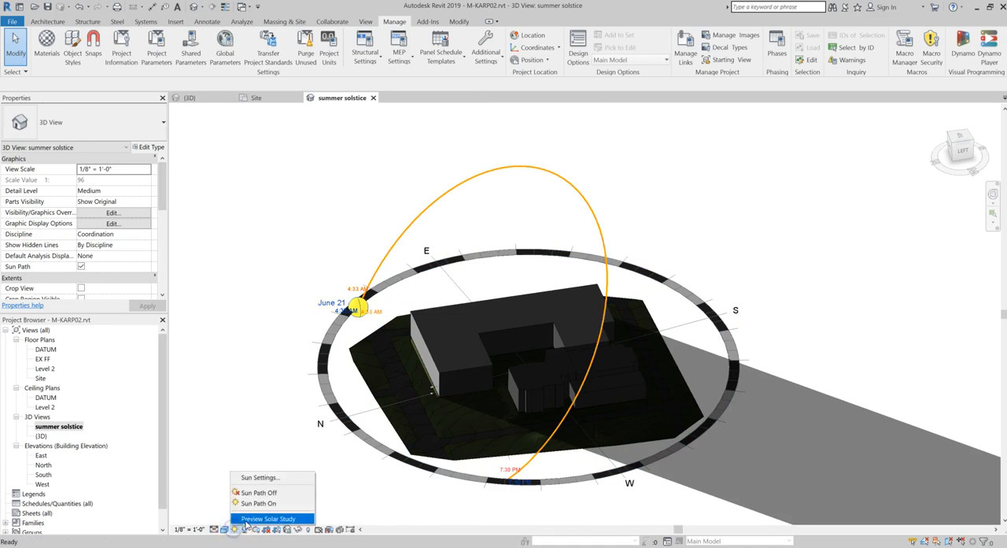
pyautogui.click(252, 519)
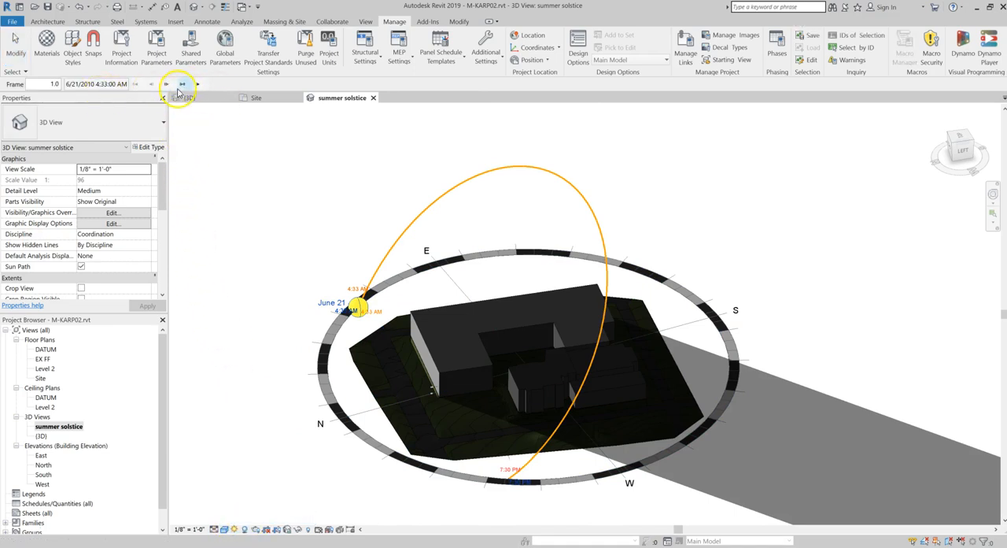
pyautogui.click(198, 85)
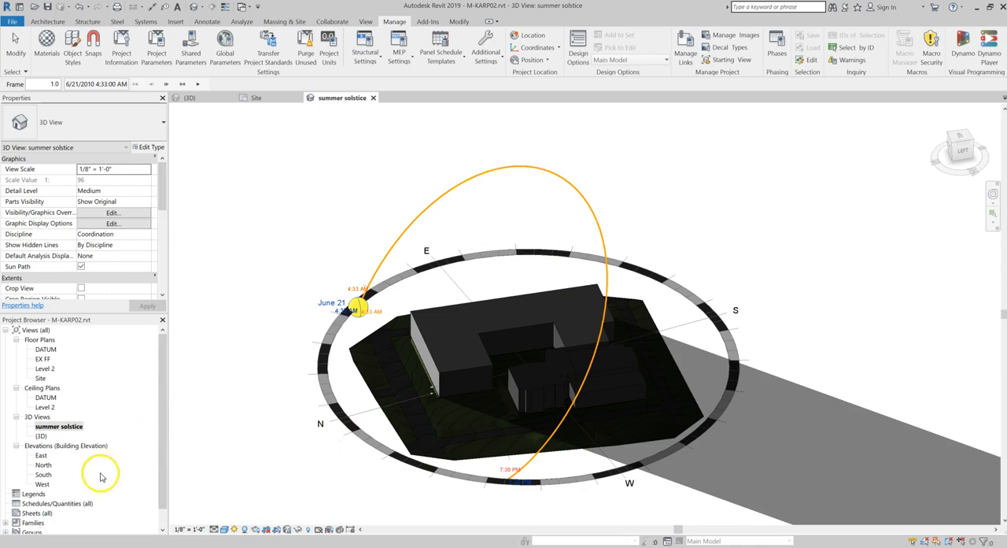
# Duplicate the summer solstice 3D view and rename the copy "winter solstice"
pyautogui.rightClick(61, 427)
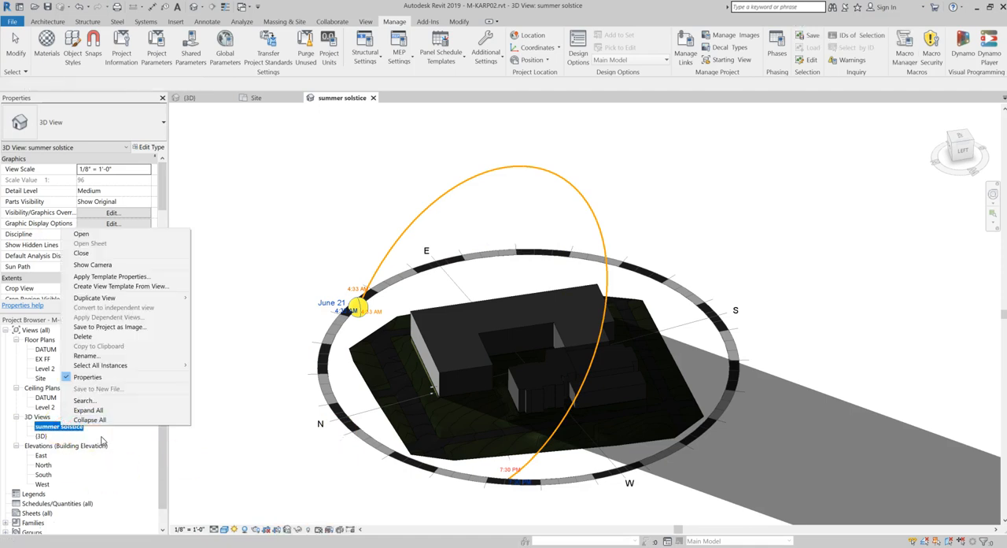
pyautogui.moveTo(95, 297)
pyautogui.click(214, 297)
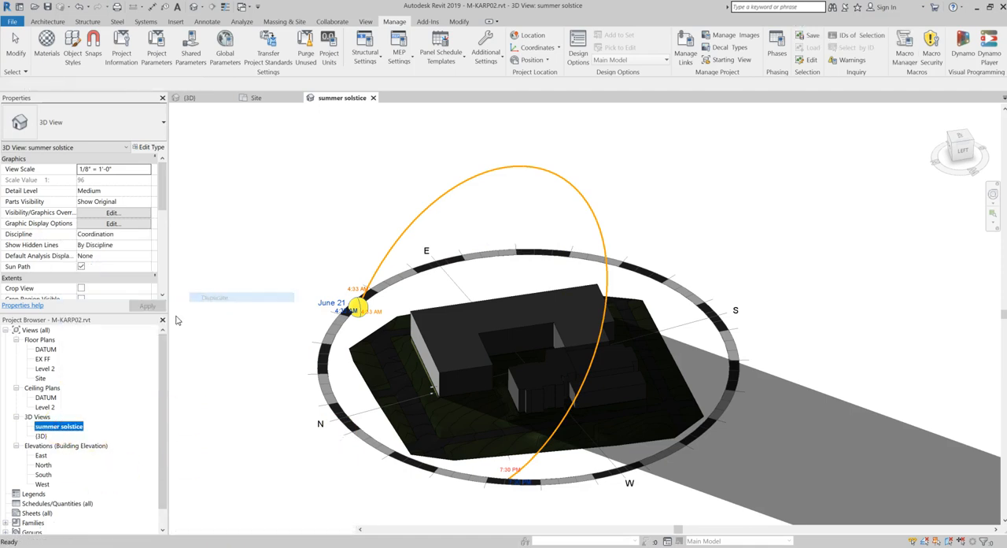
pyautogui.rightClick(61, 438)
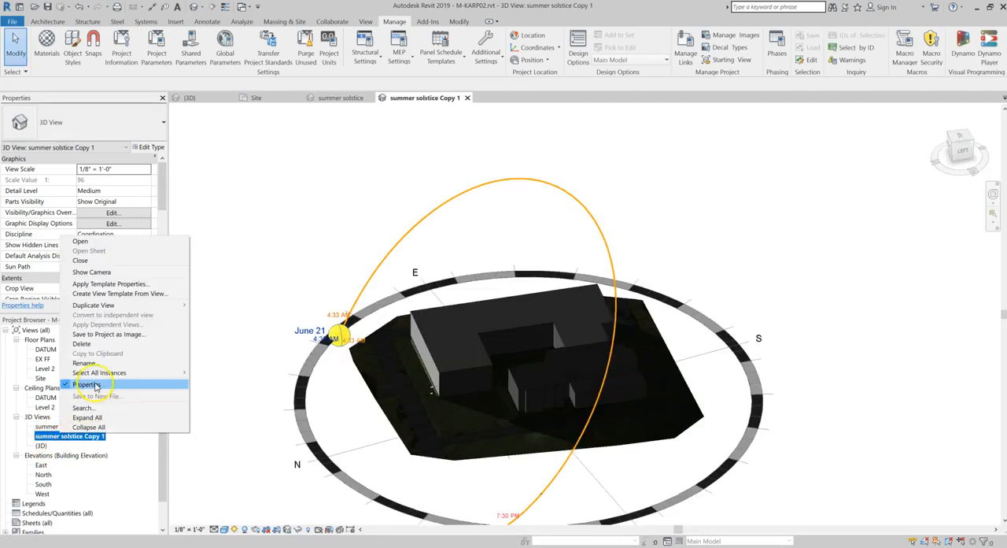
pyautogui.click(164, 376)
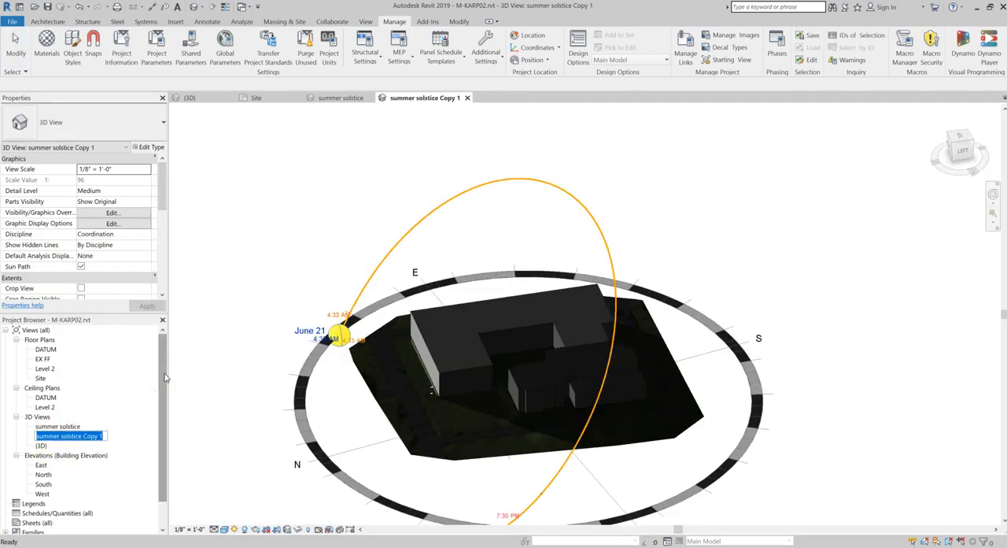
pyautogui.write('wint')
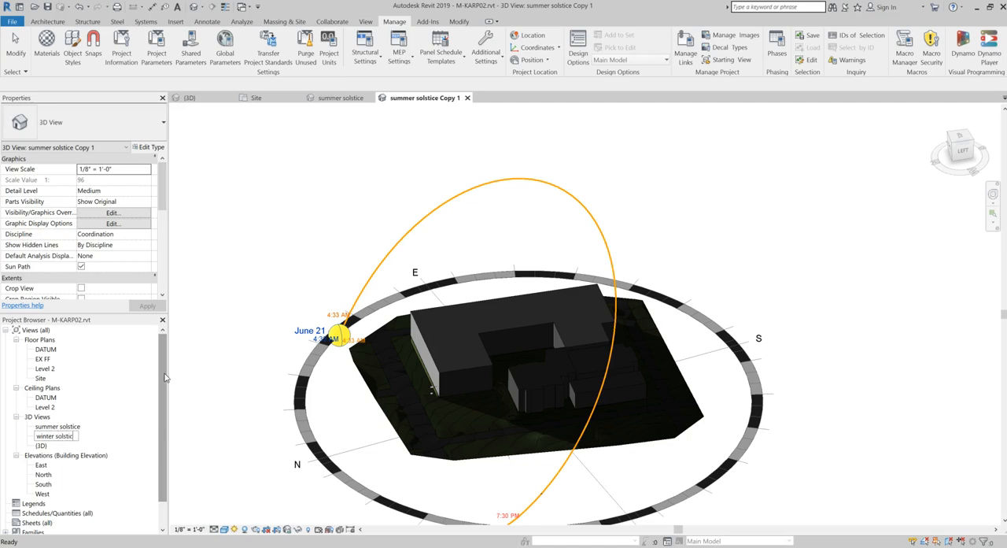
pyautogui.click(260, 411)
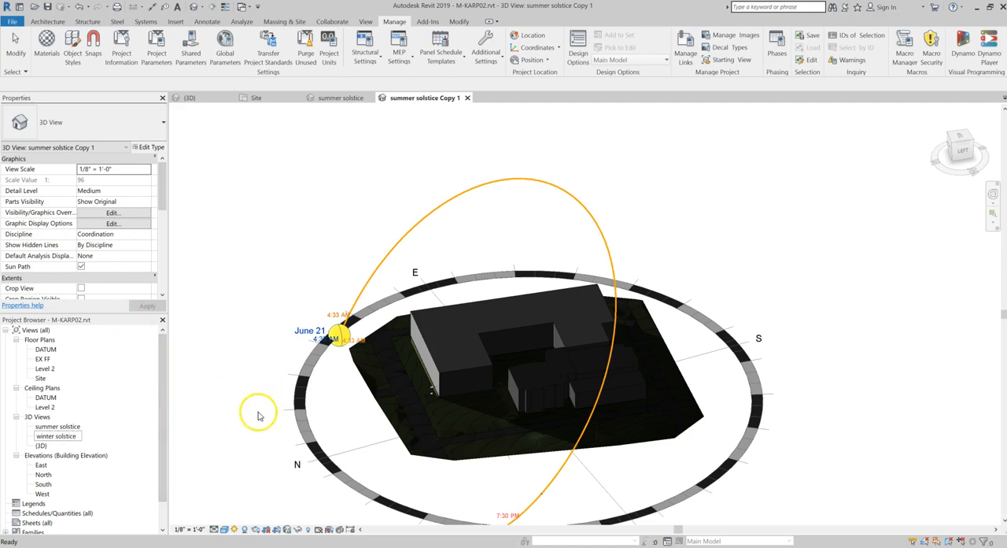
# Set the winter solstice view's sun to the Winter Solstice Solar Study preset, sunrise to sunset, 15-minute intervals, ground plane at EX FF
pyautogui.click(234, 529)
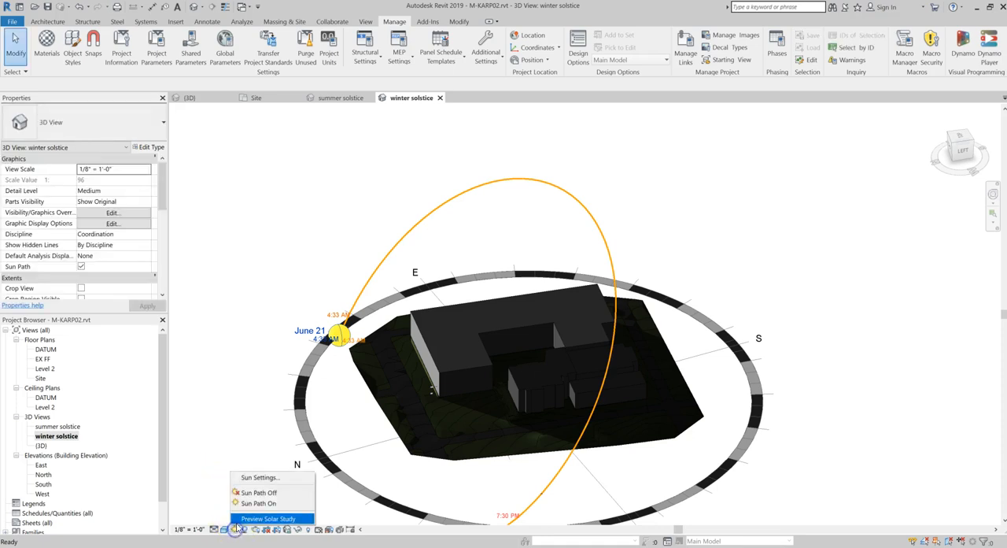
pyautogui.click(253, 477)
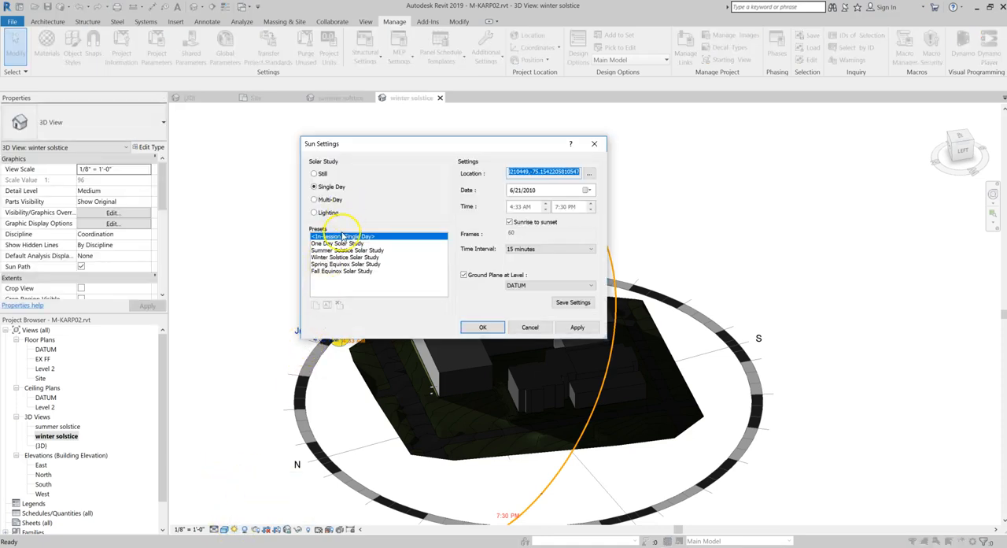
pyautogui.click(345, 257)
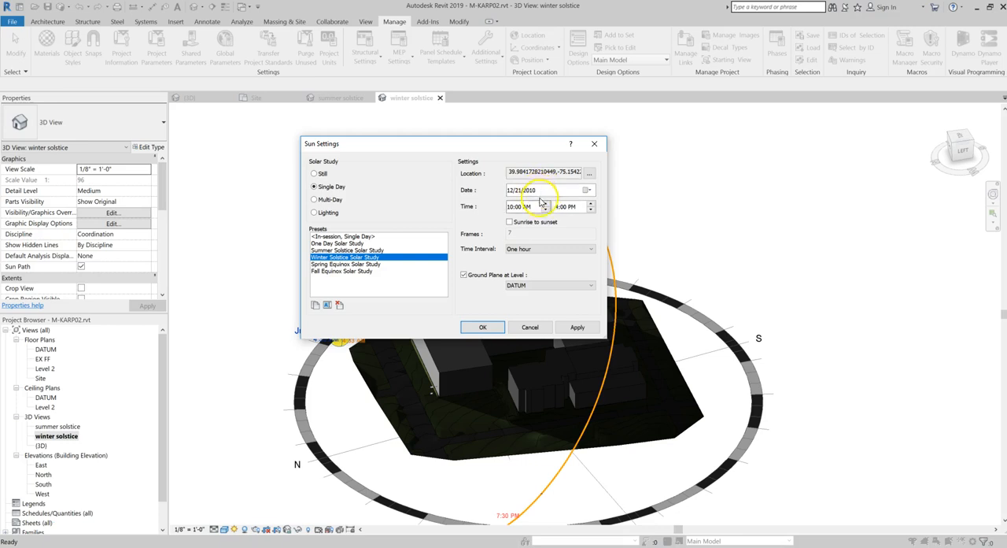
pyautogui.click(538, 250)
pyautogui.click(540, 263)
pyautogui.click(538, 285)
pyautogui.click(529, 299)
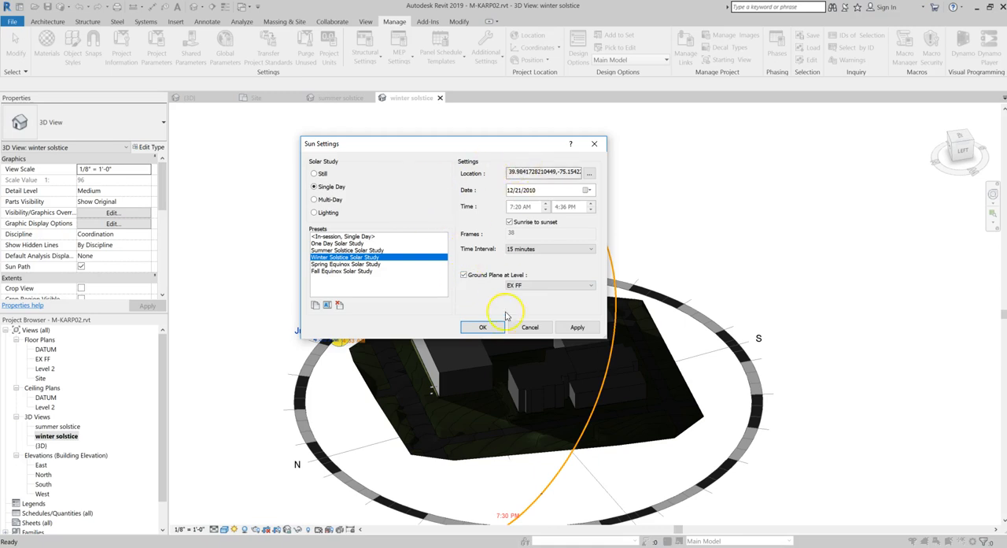
pyautogui.click(482, 326)
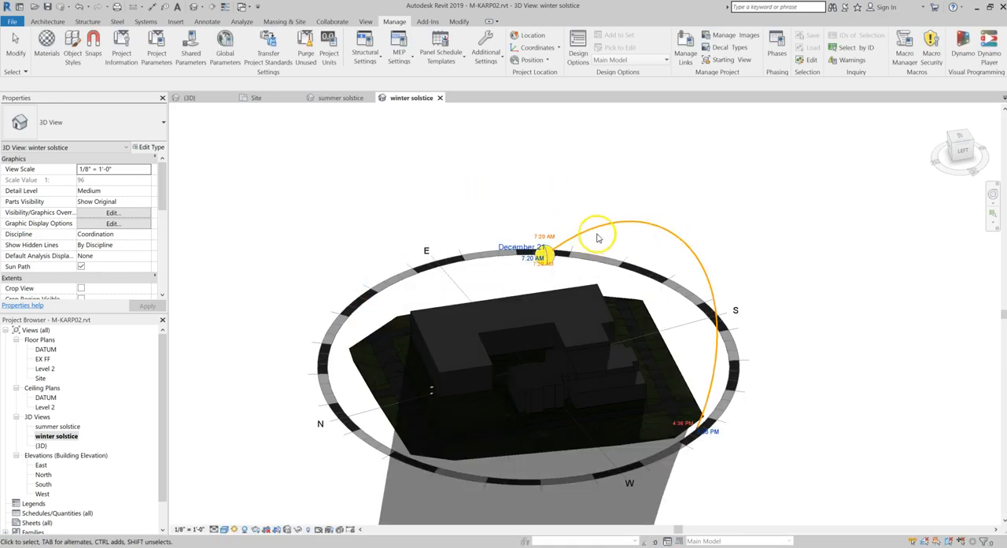
# Preview the winter solstice solar study animation through the whole day
pyautogui.click(235, 529)
pyautogui.click(258, 519)
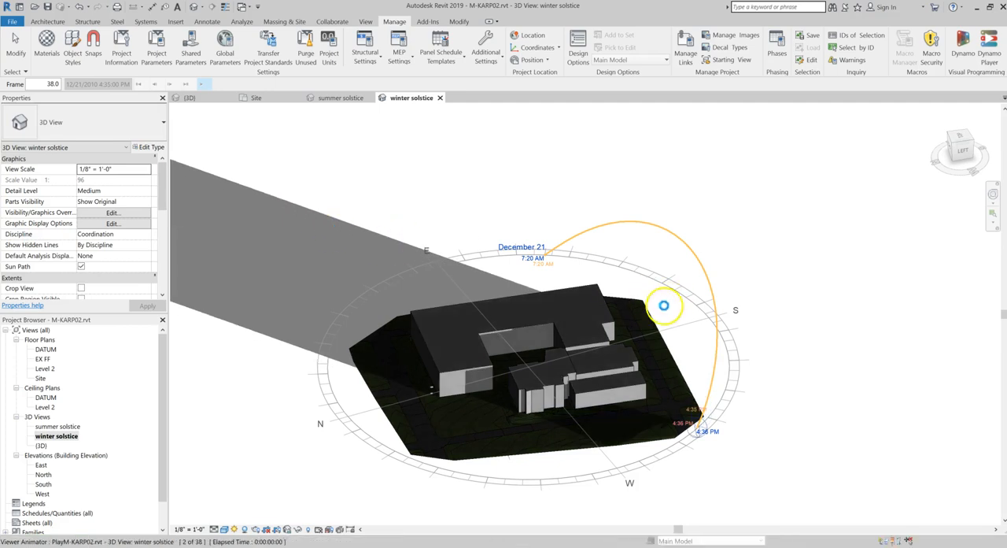
# Duplicate the winter solstice 3D view and rename the copy "spring equinox"
pyautogui.rightClick(72, 437)
pyautogui.moveTo(118, 310)
pyautogui.click(224, 310)
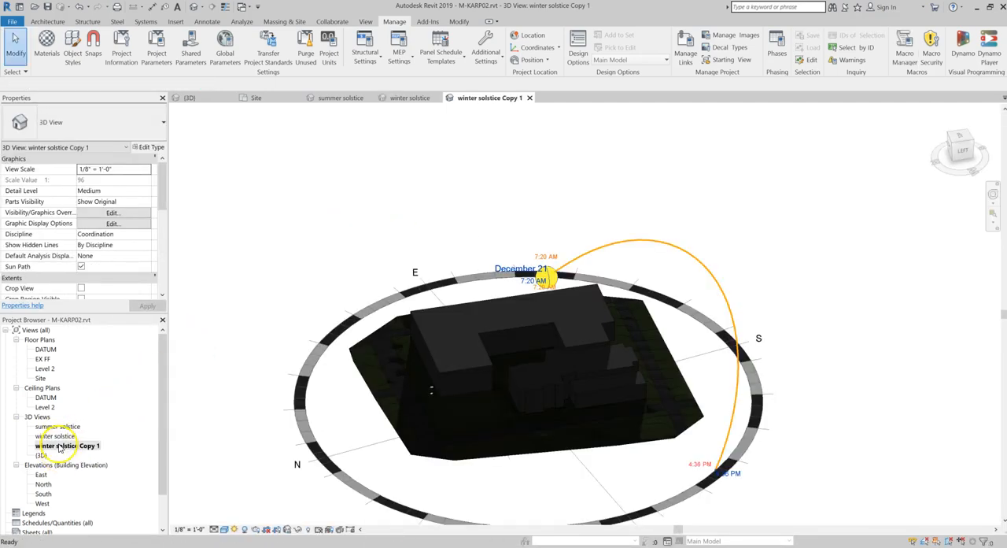
pyautogui.rightClick(59, 447)
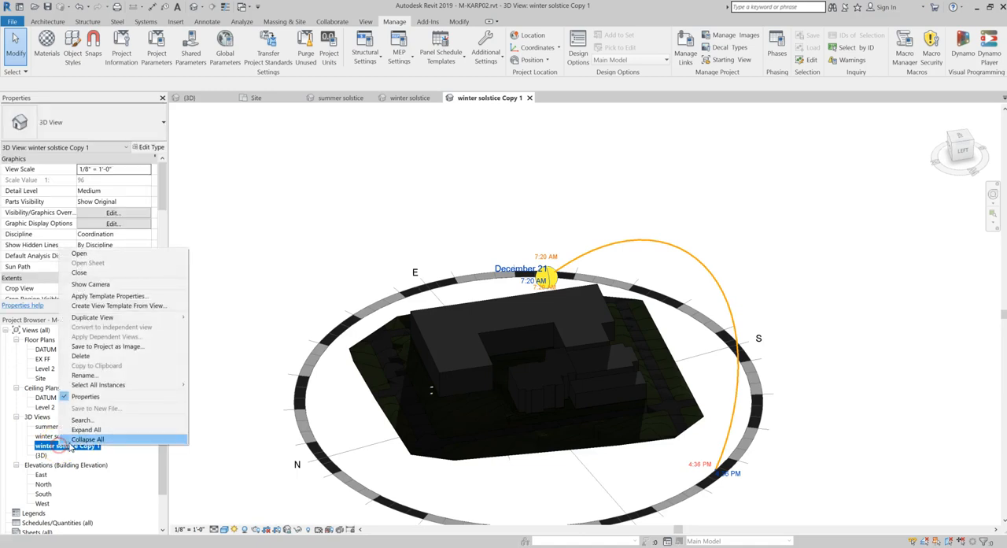
pyautogui.click(115, 376)
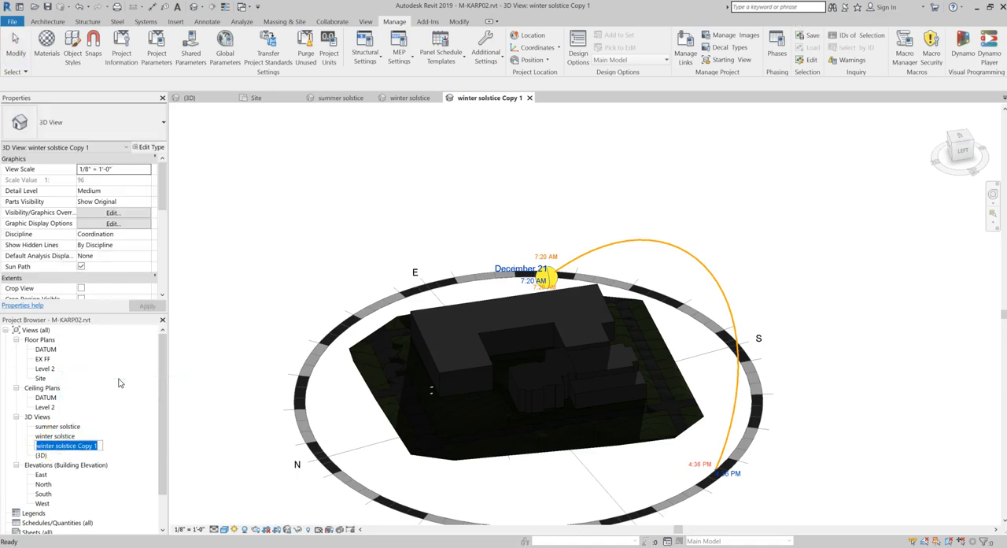
pyautogui.write('spring equinox')
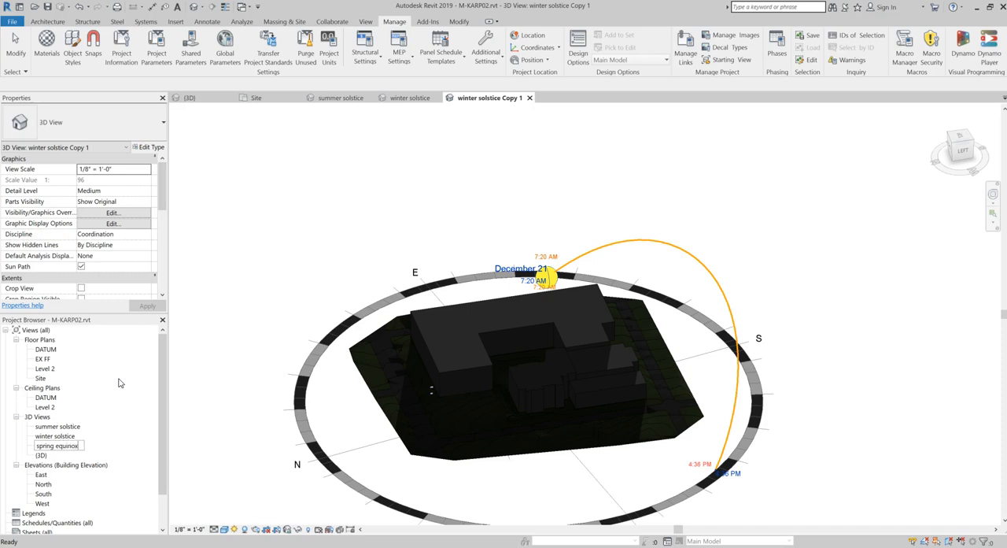
pyautogui.click(228, 423)
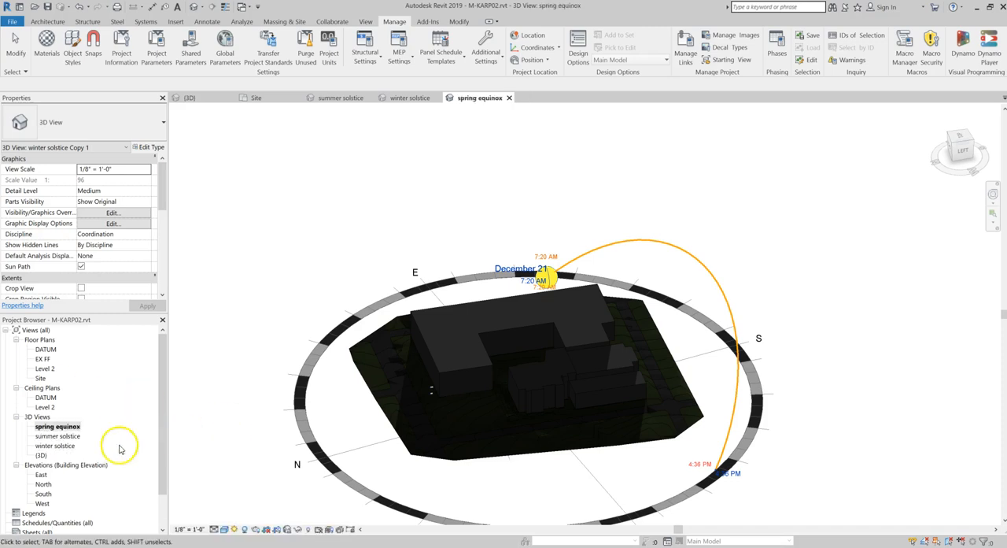
# Set the spring equinox view's sun to the Spring Equinox Solar Study preset, sunrise to sunset, 15-minute intervals, ground plane at EX FF
pyautogui.click(238, 528)
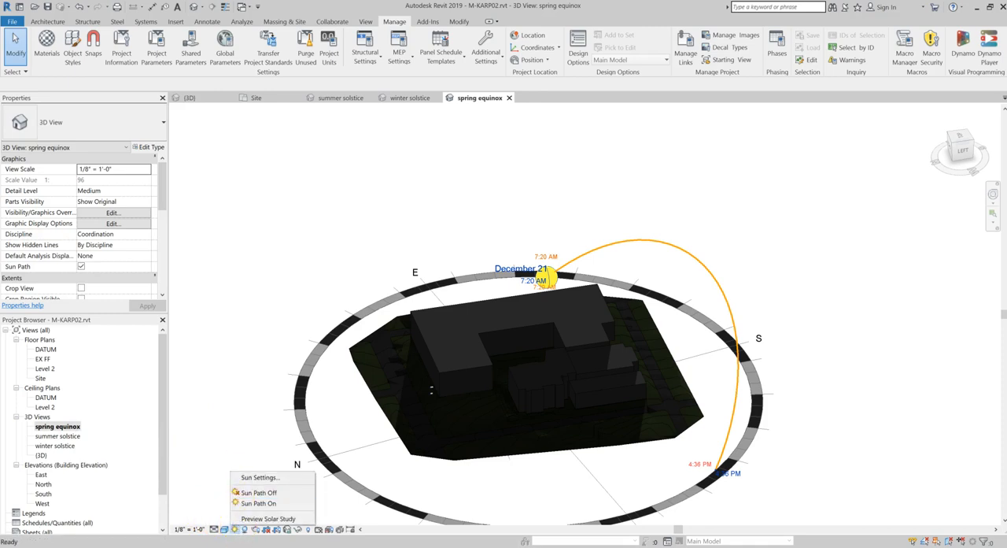
pyautogui.click(243, 474)
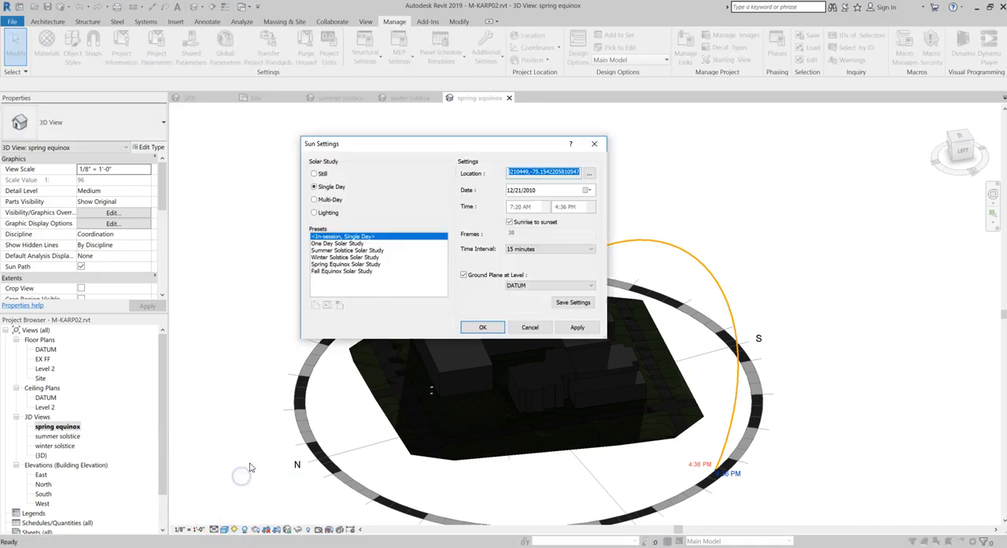
pyautogui.click(333, 264)
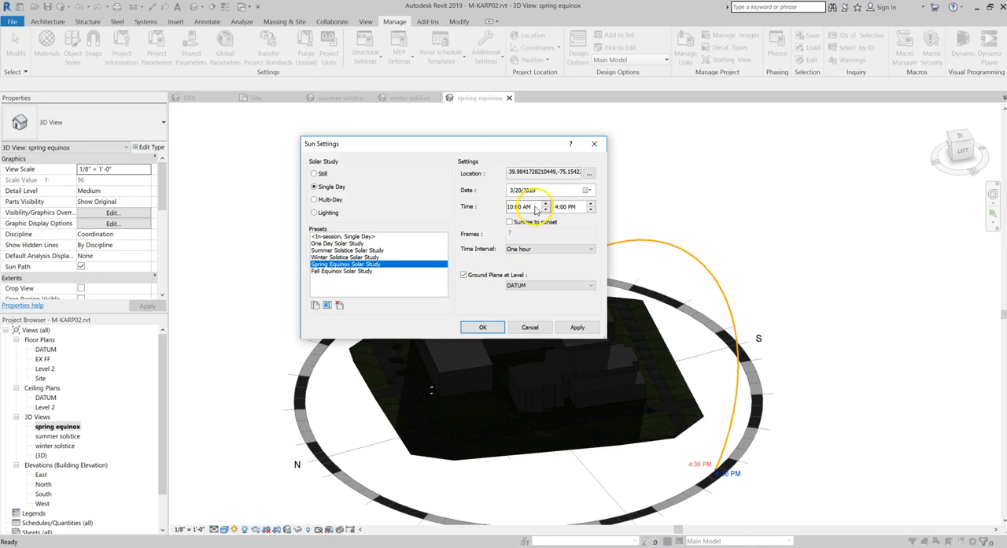
pyautogui.click(535, 221)
pyautogui.click(550, 248)
pyautogui.click(529, 269)
pyautogui.click(528, 287)
pyautogui.click(528, 300)
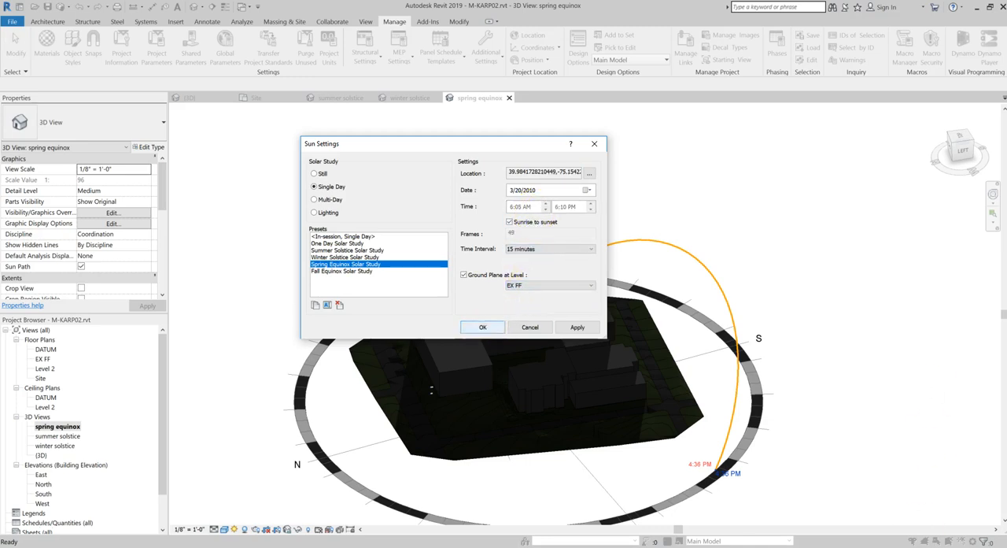
pyautogui.click(482, 327)
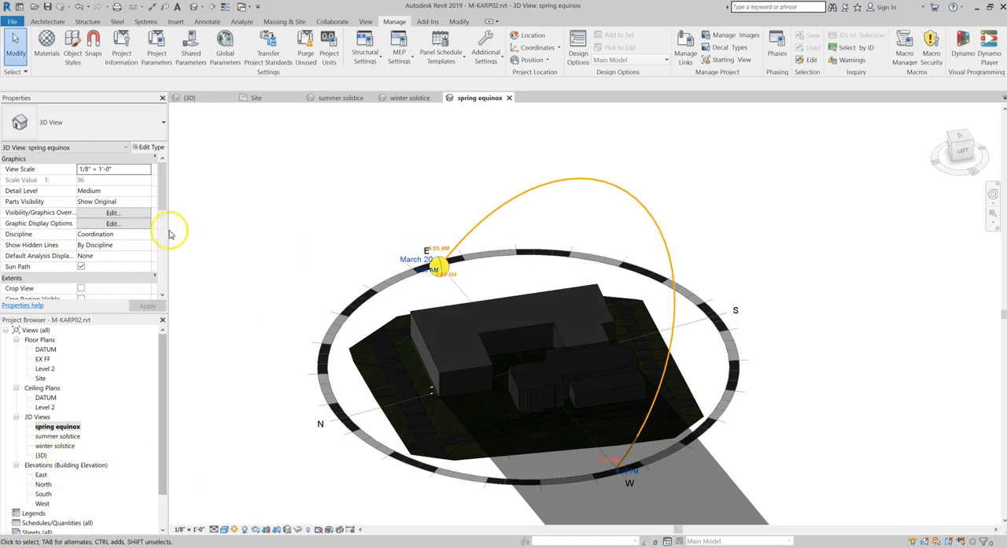
# Preview the spring equinox solar study and play its animation
pyautogui.click(234, 529)
pyautogui.click(270, 518)
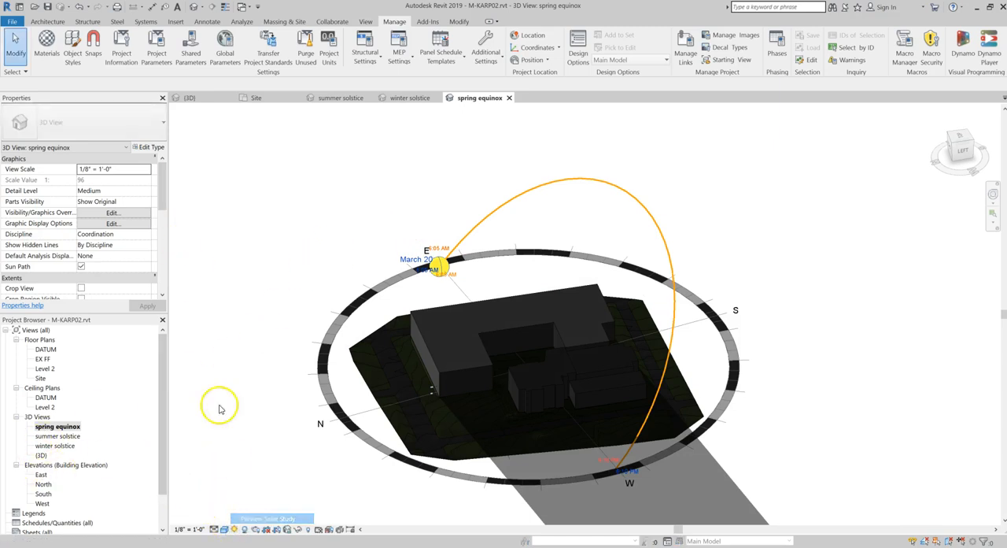
pyautogui.click(197, 85)
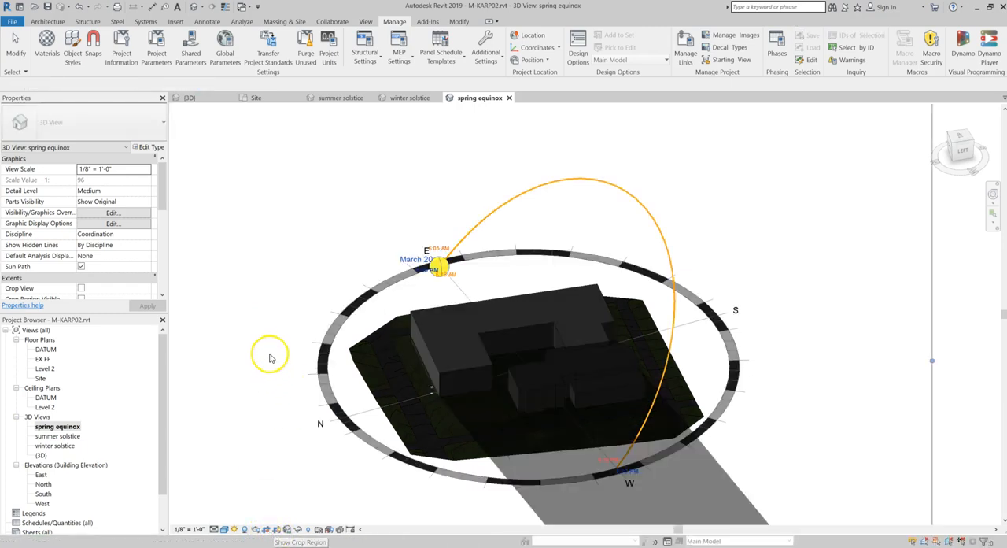
# Crop the spring equinox view and pull all four sides of the crop region in close around the sun path
pyautogui.scroll(-3, 295, 356)
pyautogui.moveTo(316, 363); pyautogui.dragTo(389, 342, button='middle')
pyautogui.click(469, 476)
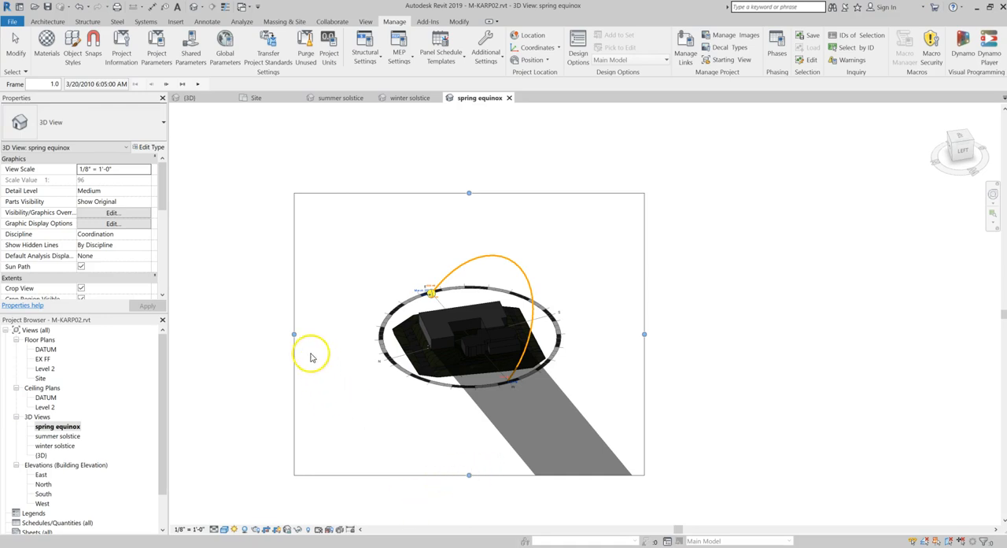
pyautogui.click(482, 184)
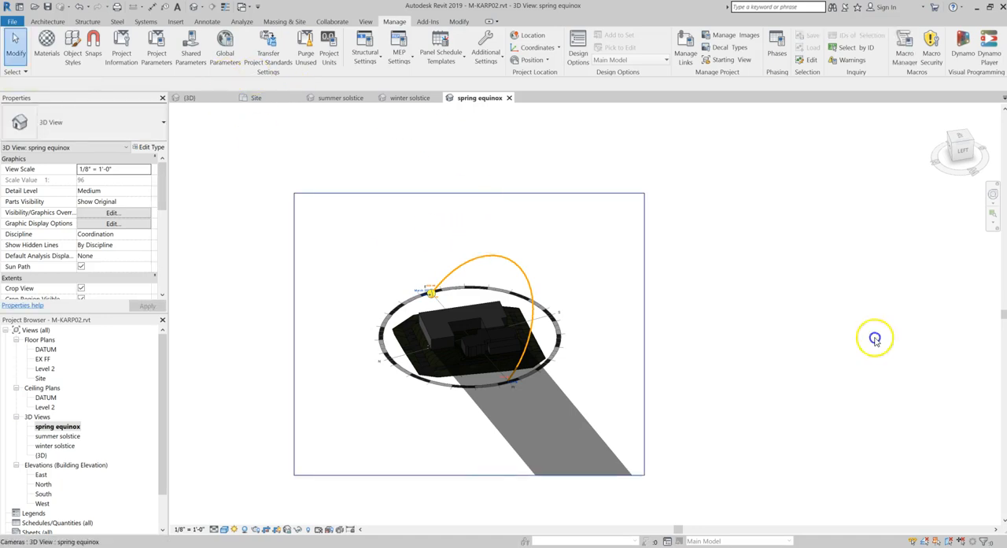
pyautogui.click(476, 194)
pyautogui.moveTo(469, 194); pyautogui.dragTo(470, 237)
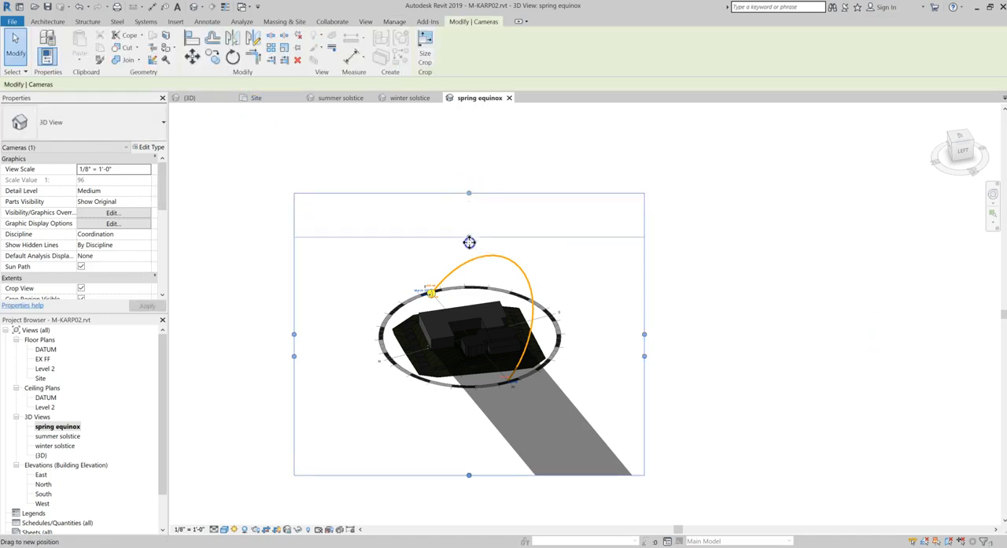
pyautogui.moveTo(294, 357); pyautogui.dragTo(366, 358)
pyautogui.moveTo(645, 356); pyautogui.dragTo(569, 355)
pyautogui.moveTo(472, 477); pyautogui.dragTo(469, 395)
pyautogui.click(656, 412)
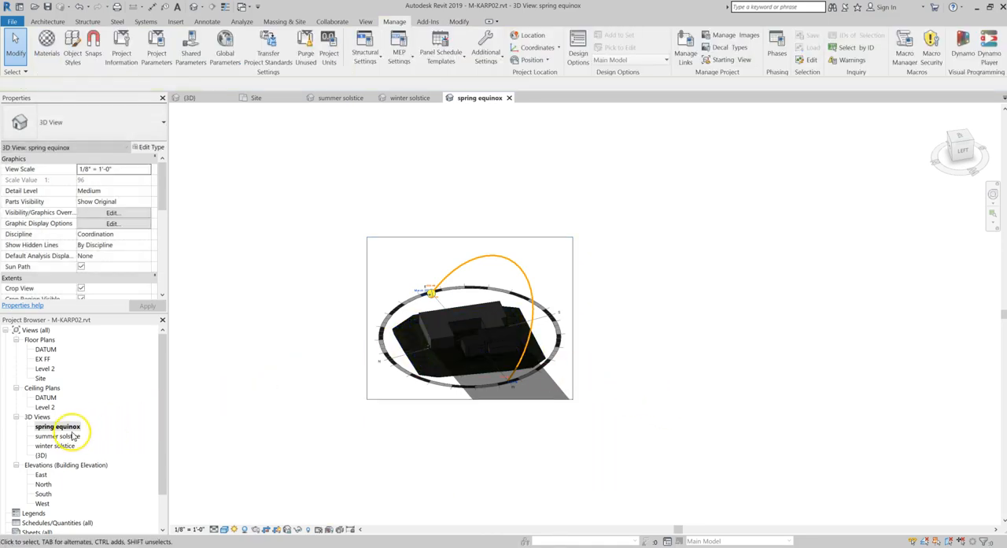
pyautogui.scroll(2, 443, 366)
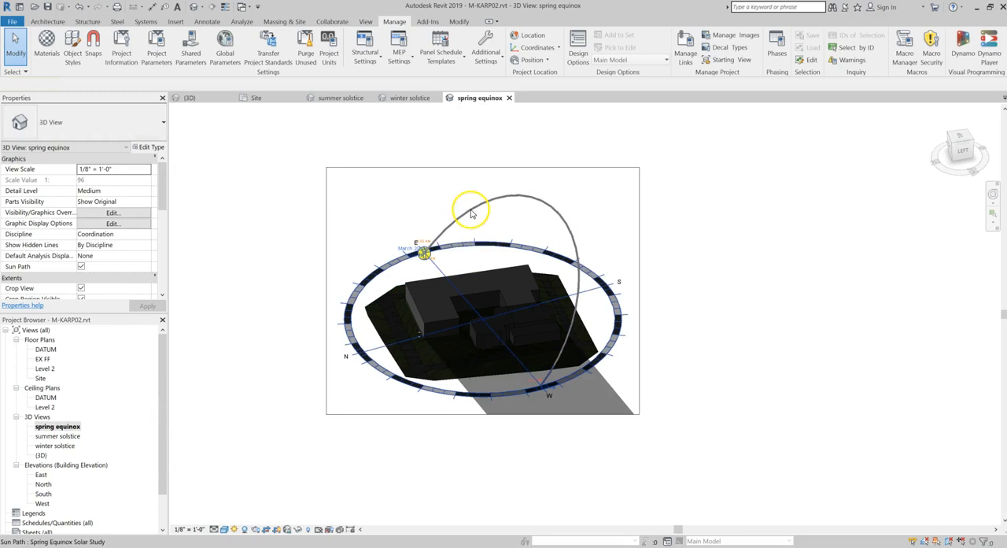
pyautogui.moveTo(265, 191); pyautogui.dragTo(308, 247, button='middle')
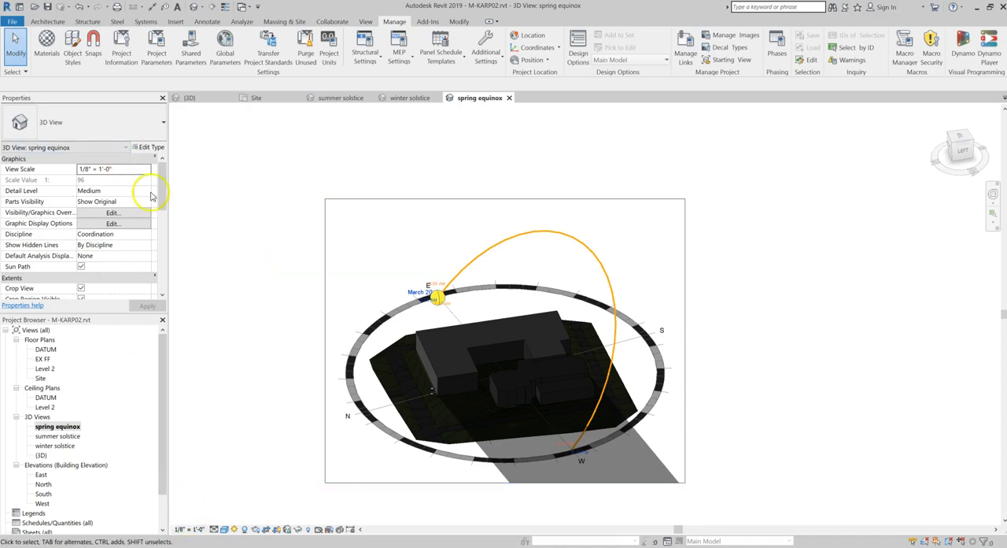
pyautogui.click(12, 22)
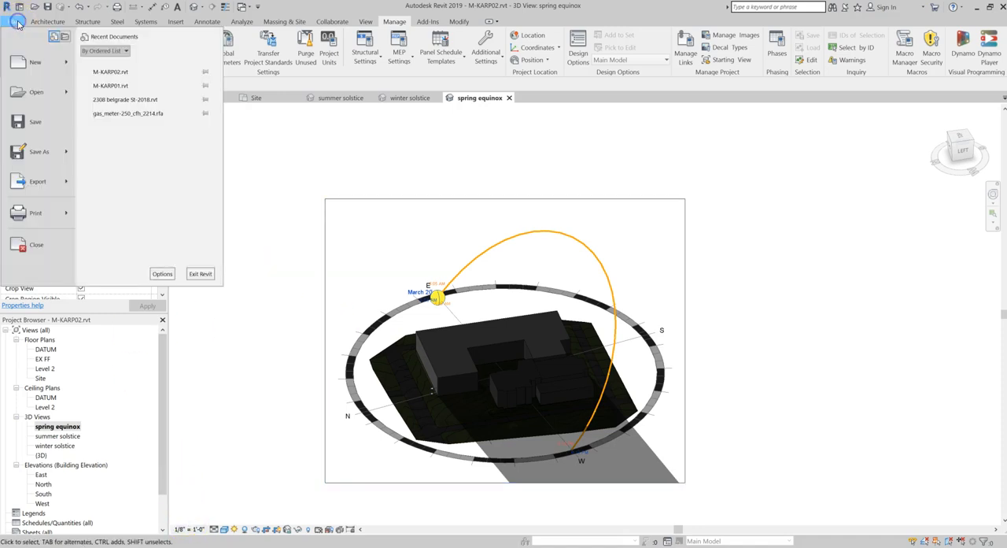
pyautogui.click(68, 185)
pyautogui.moveTo(138, 256)
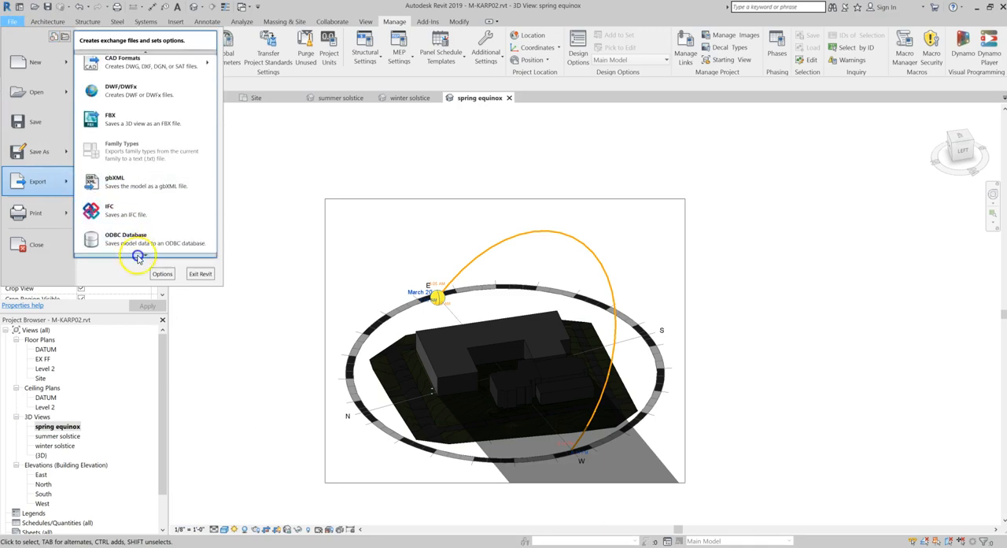
pyautogui.click(140, 189)
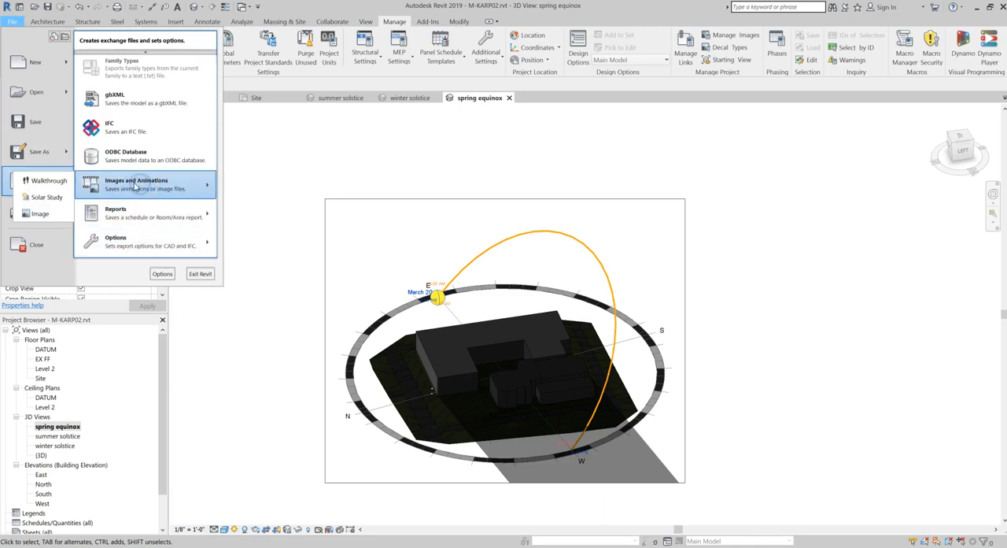
pyautogui.click(36, 198)
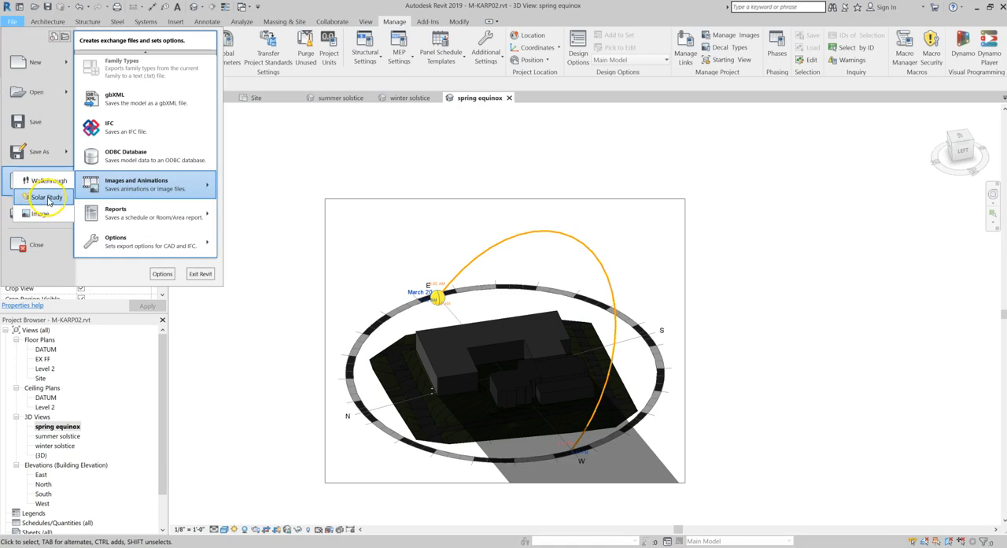
pyautogui.click(48, 198)
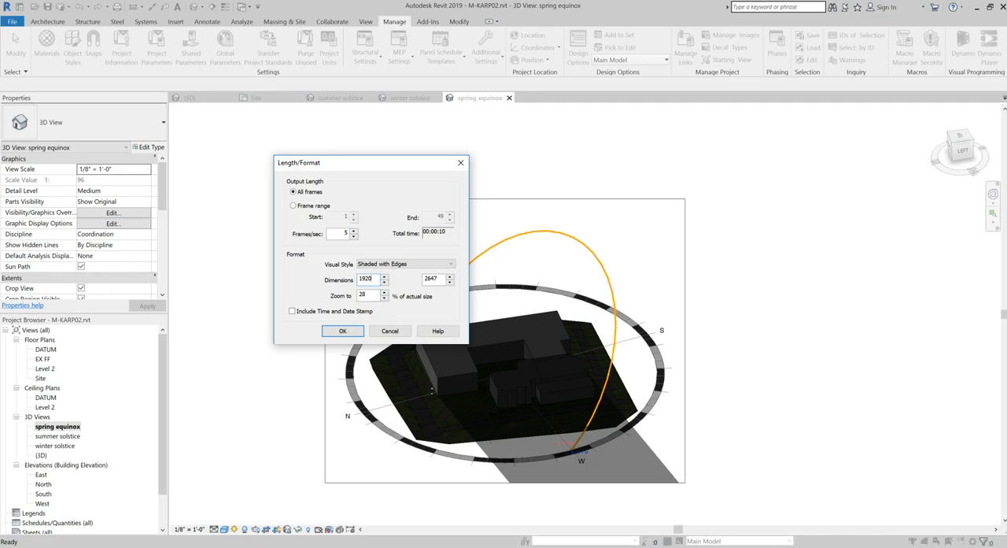
pyautogui.click(434, 279)
pyautogui.press('Return')
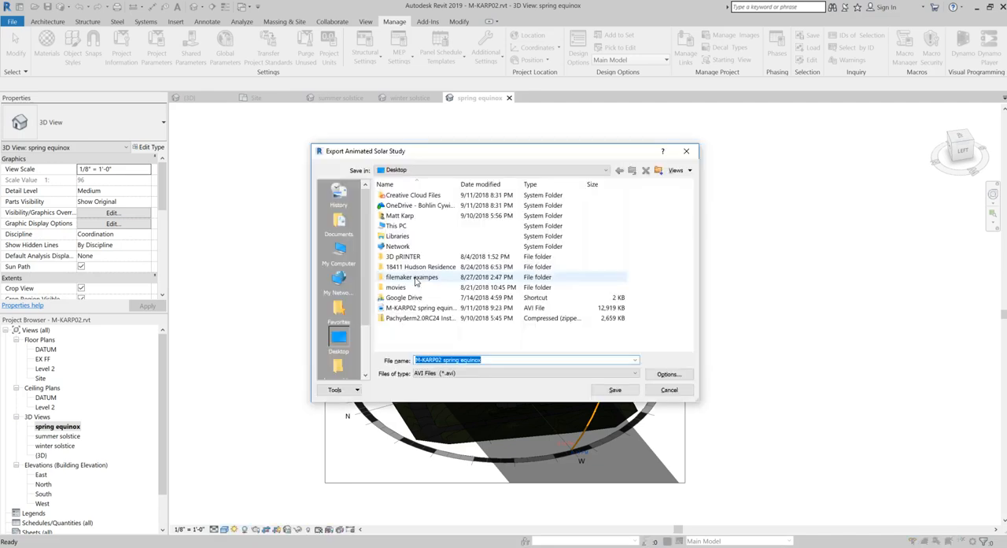
pyautogui.click(670, 390)
pyautogui.click(9, 21)
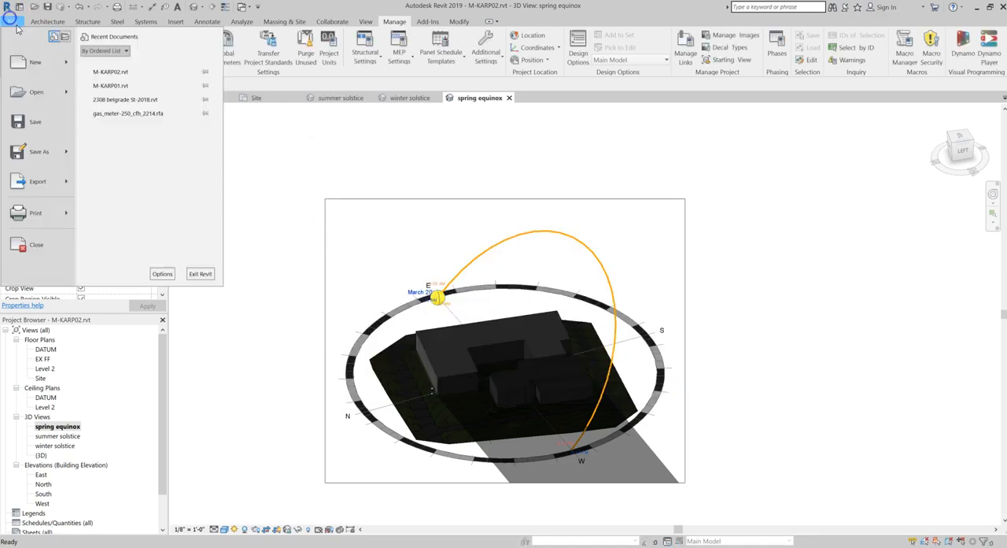
pyautogui.moveTo(49, 182)
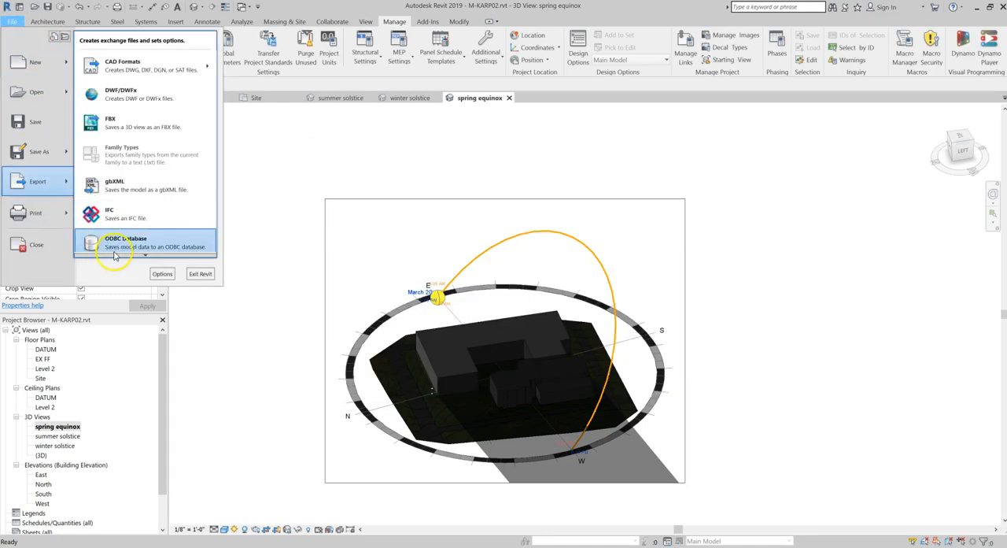
pyautogui.click(114, 251)
pyautogui.click(182, 210)
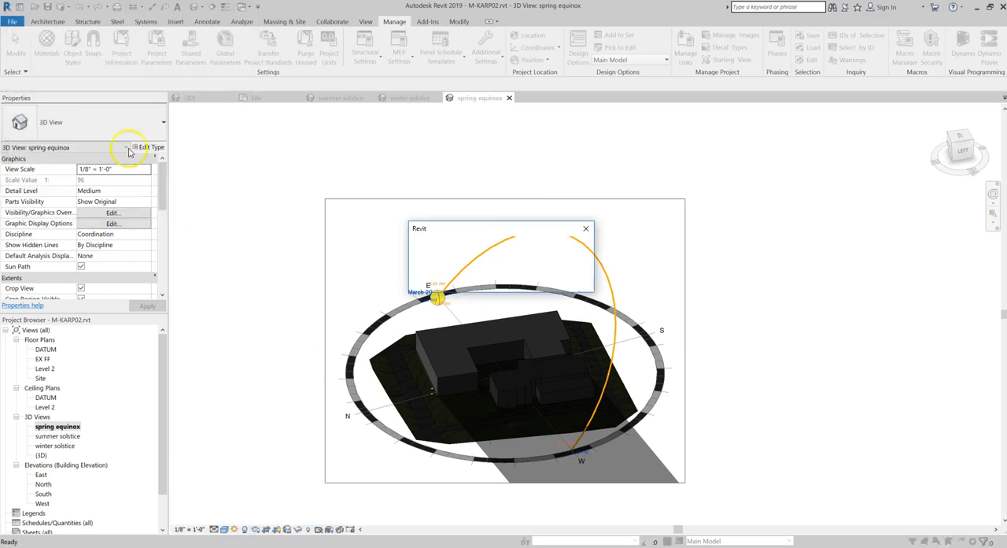
pyautogui.click(570, 281)
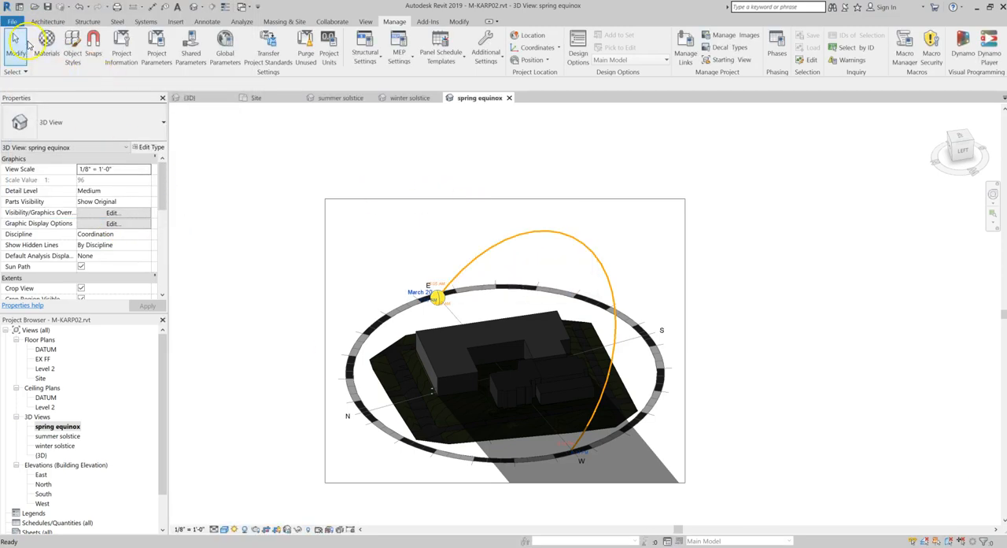
# Set up a solar study export of the spring equinox view at 1492 × 1175, zoomed to 12%, including the time and date stamp
pyautogui.click(11, 21)
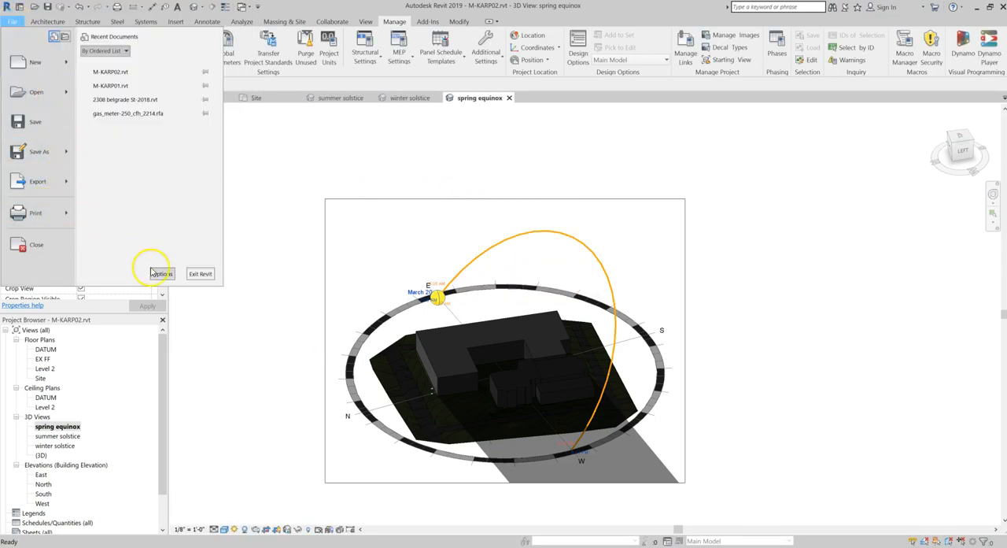
pyautogui.moveTo(74, 189)
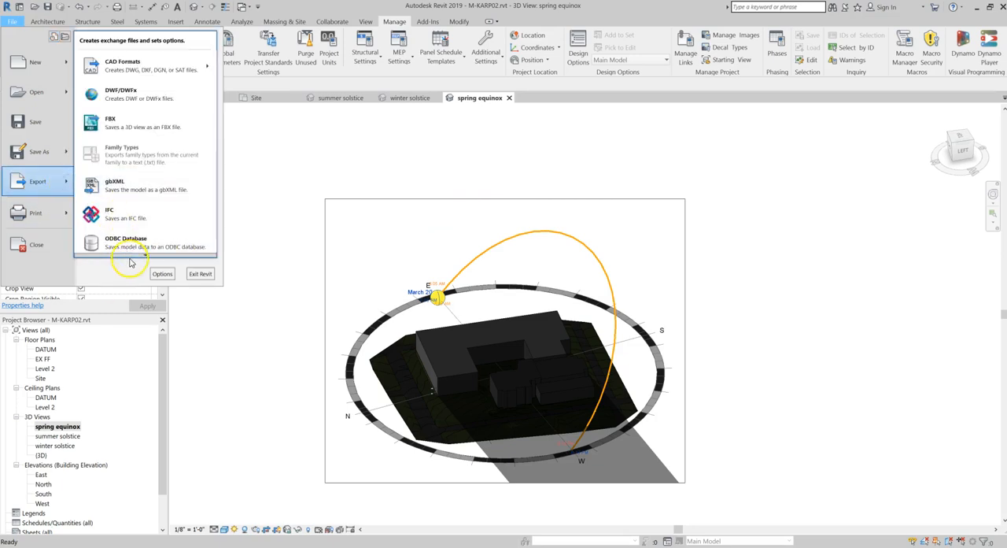
pyautogui.moveTo(135, 256)
pyautogui.moveTo(139, 227)
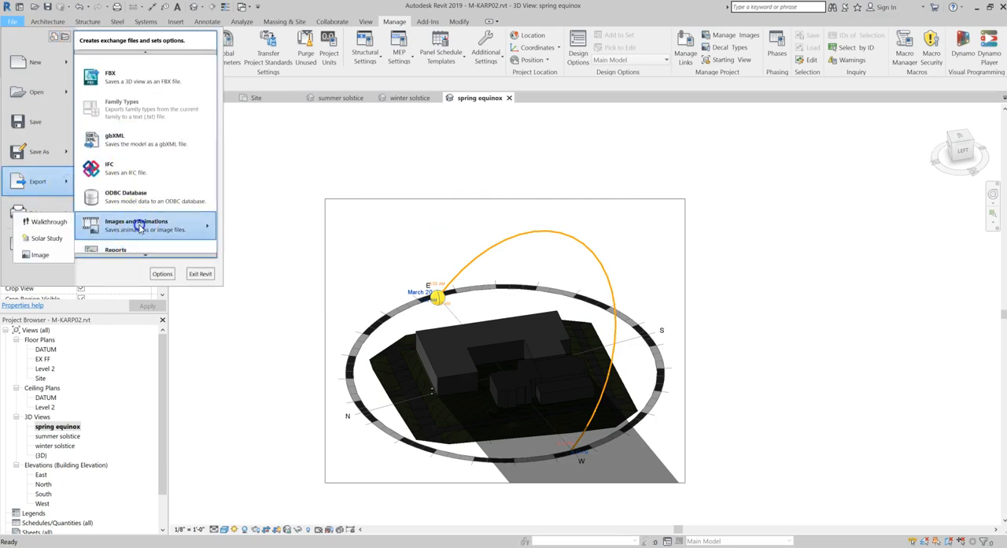
pyautogui.click(48, 240)
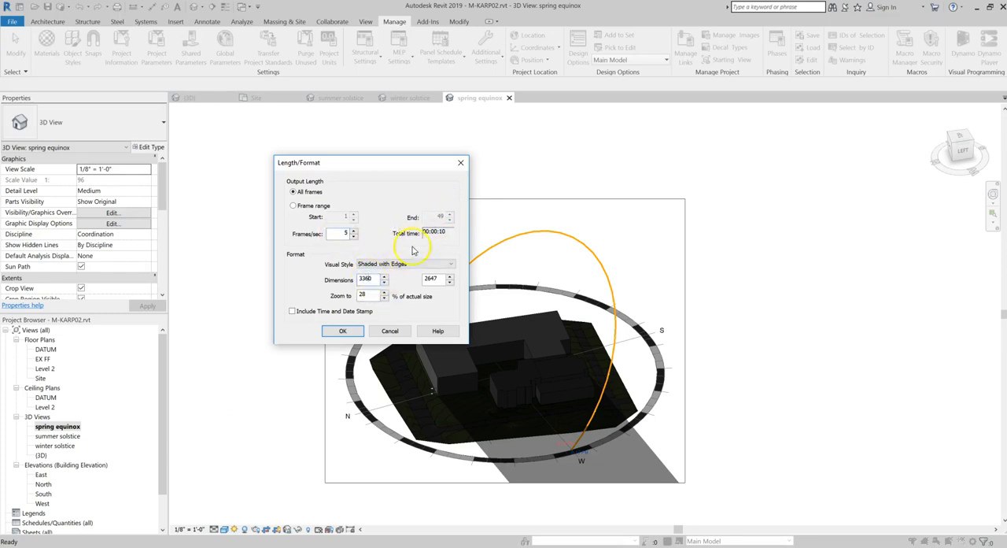
pyautogui.moveTo(372, 280); pyautogui.dragTo(351, 279)
pyautogui.moveTo(440, 279); pyautogui.dragTo(412, 282)
pyautogui.write('1')
pyautogui.click(368, 295)
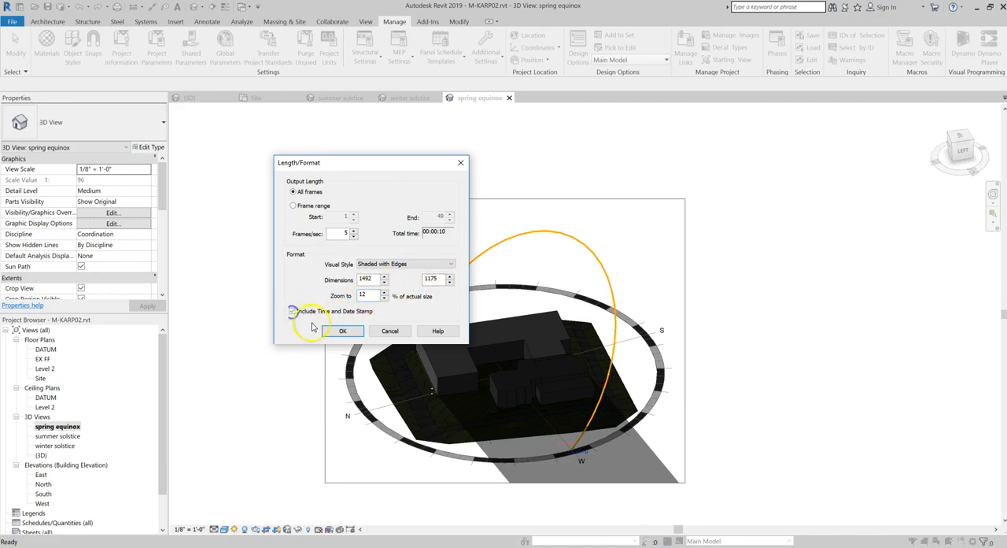
# Accept the format settings and save the animation to the Desktop as the AVI "M-KARP02 spring equinox", replacing the existing file
pyautogui.click(343, 330)
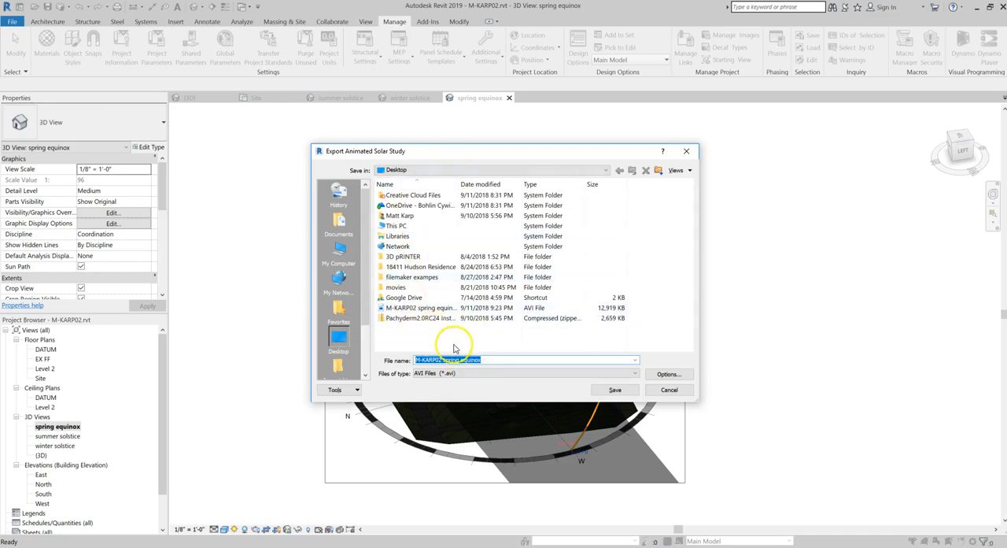
pyautogui.click(616, 391)
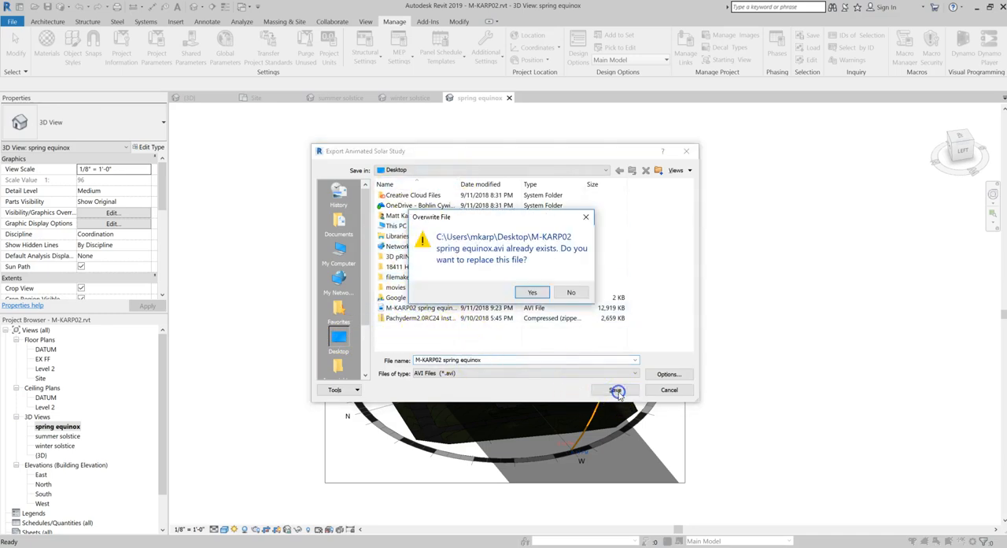
pyautogui.click(530, 291)
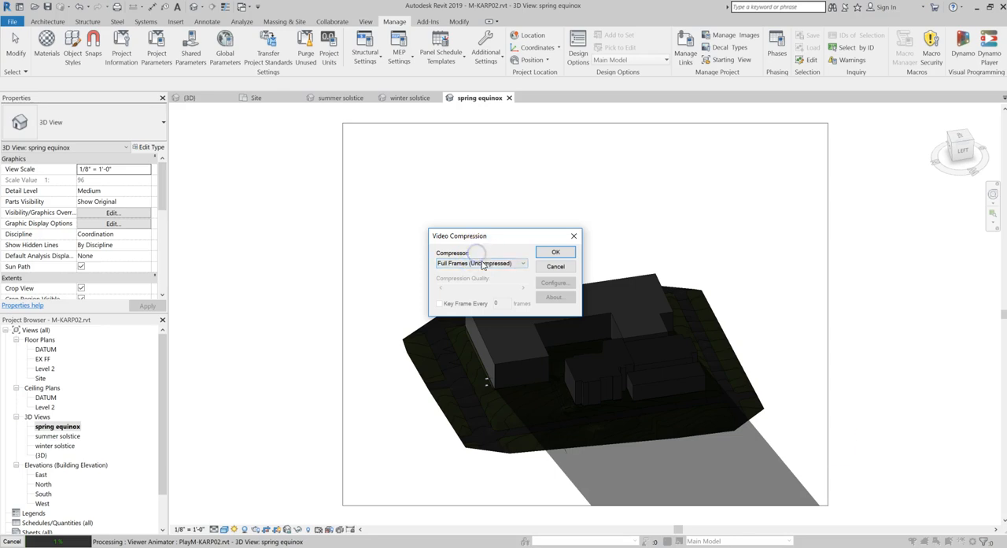
# Review the available video compressors, keep Full Frames (Uncompressed), and cancel the solar study export
pyautogui.click(486, 264)
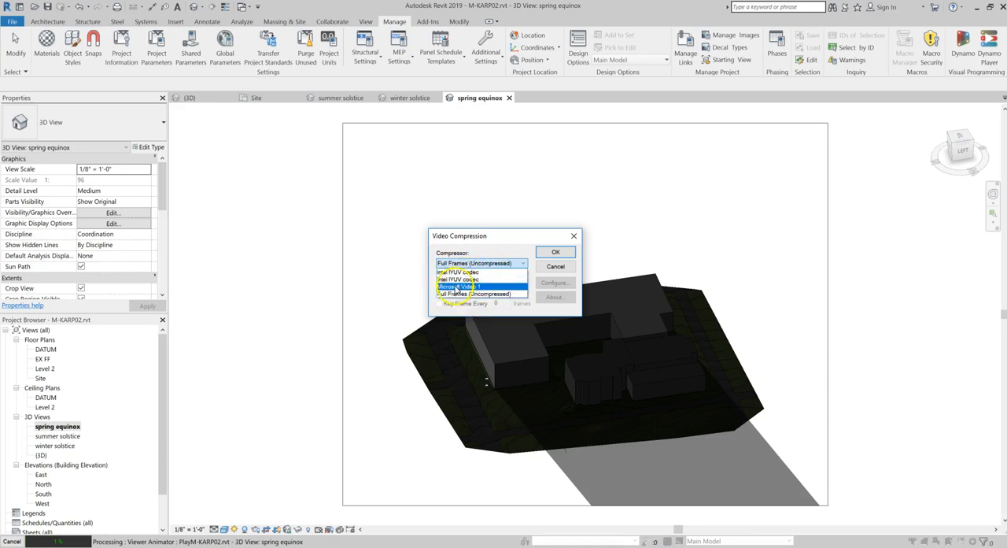
pyautogui.click(472, 294)
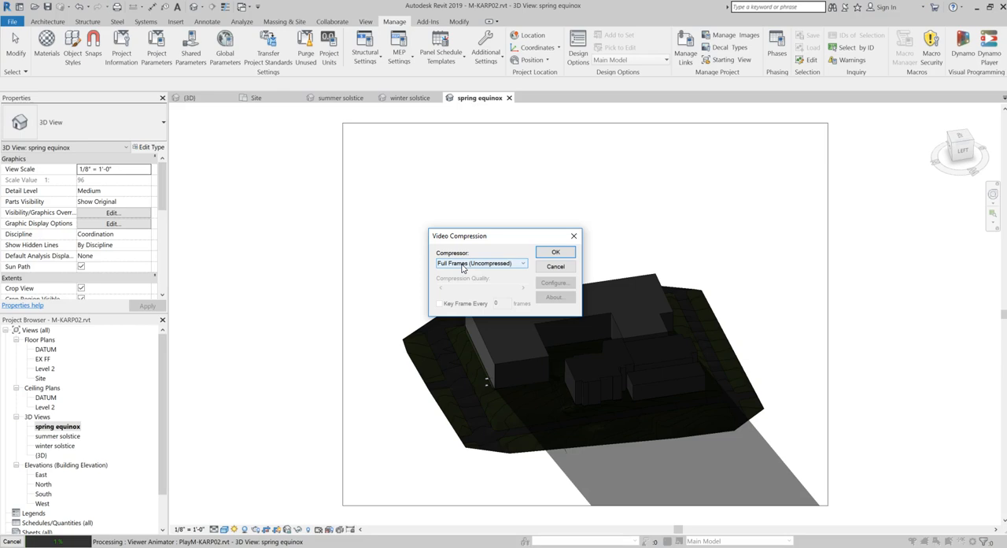
pyautogui.click(477, 265)
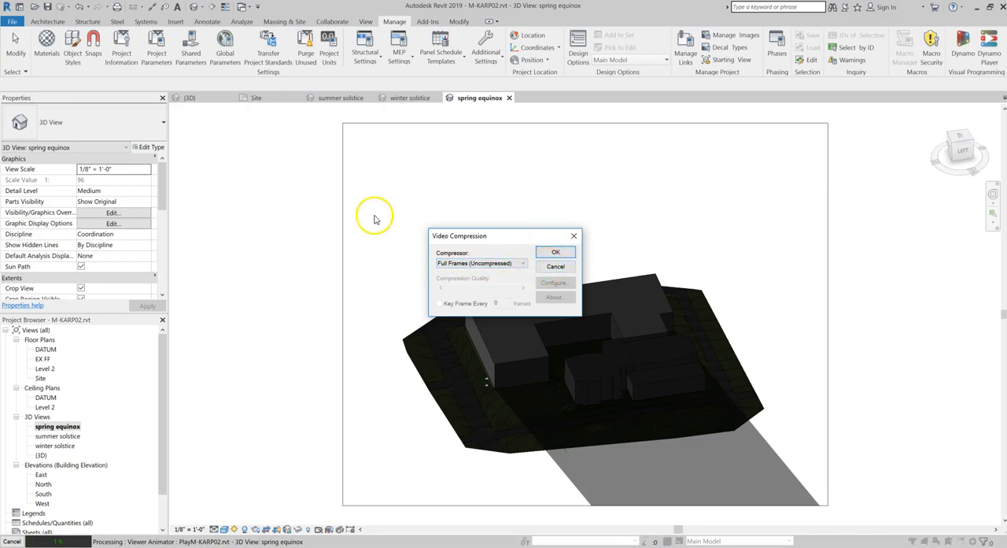
pyautogui.click(564, 268)
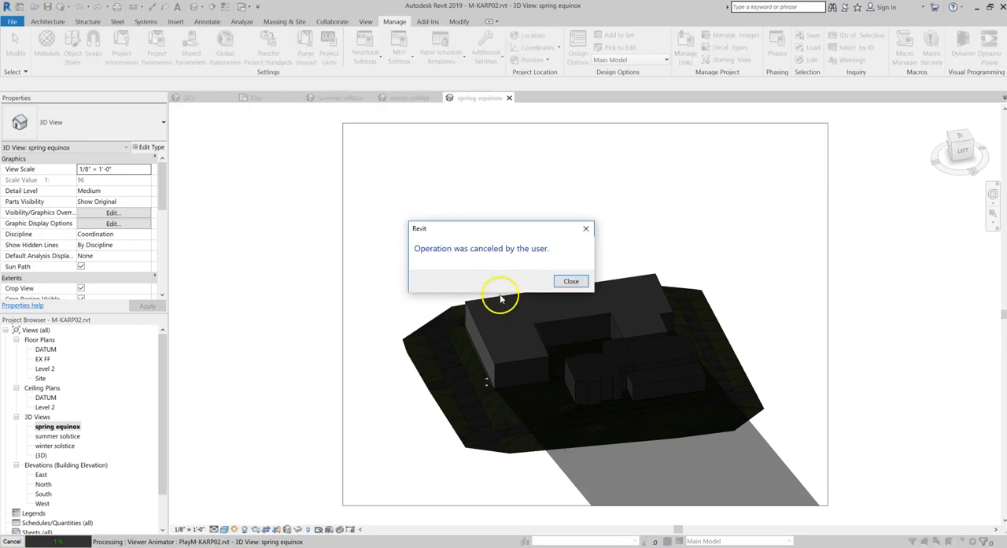
pyautogui.click(563, 281)
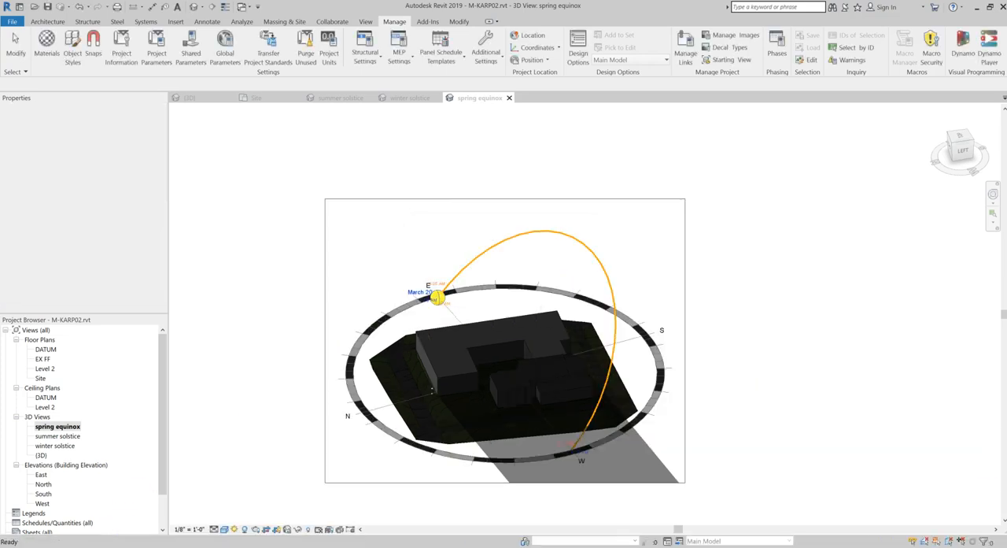
pyautogui.moveTo(313, 402); pyautogui.dragTo(355, 390, button='middle')
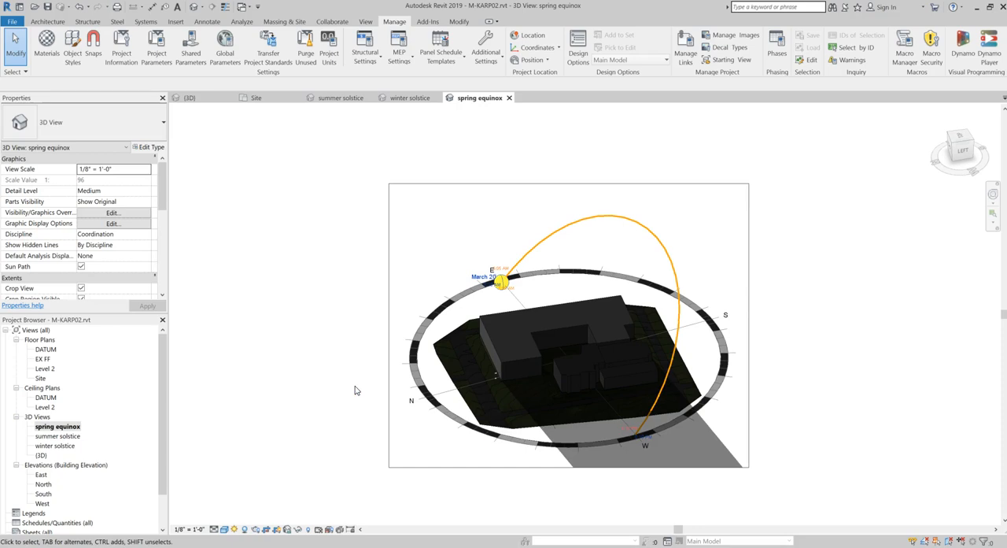